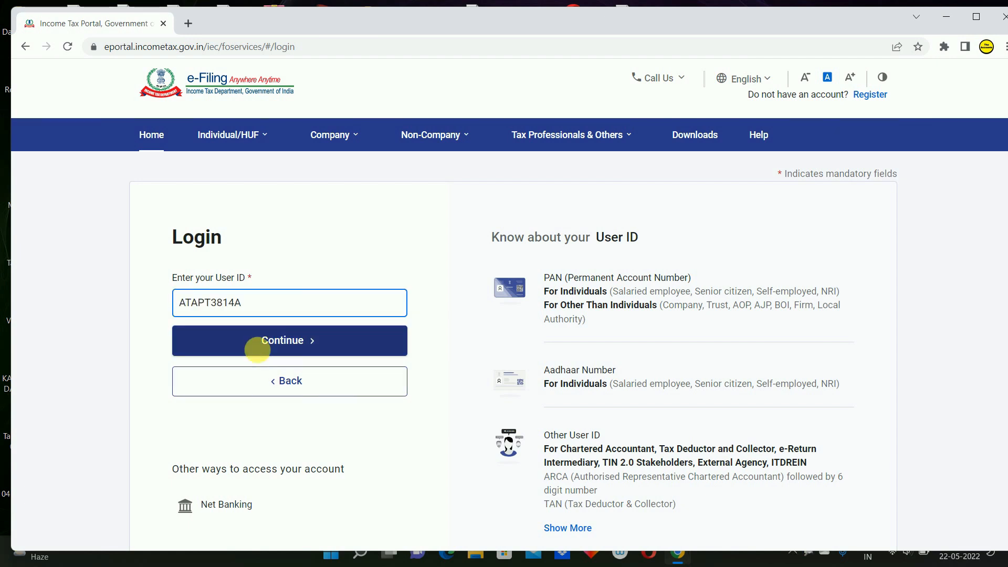
Step: Continue with the entered user ID, confirm the secure access message and log in with the account password
click(286, 350)
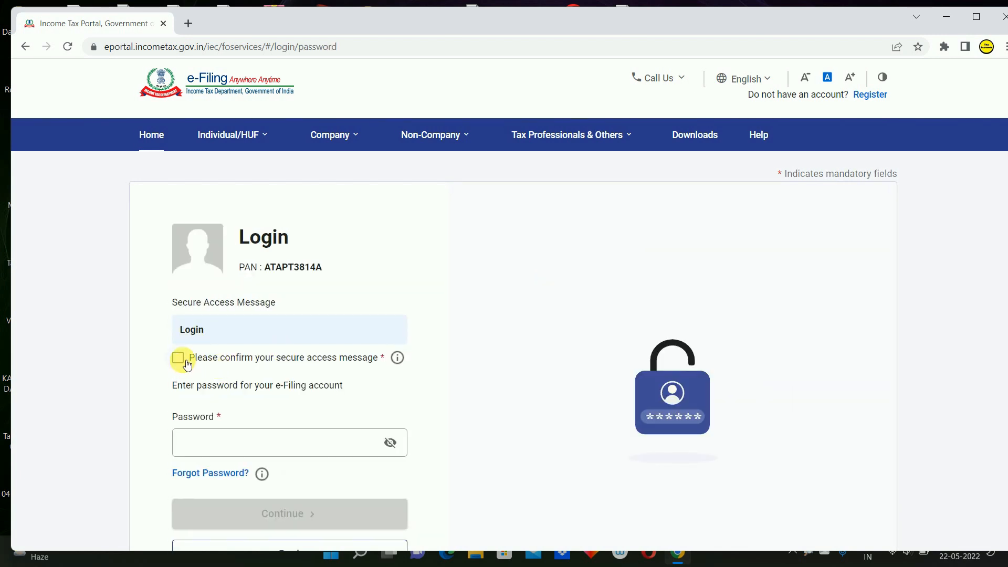
click(178, 358)
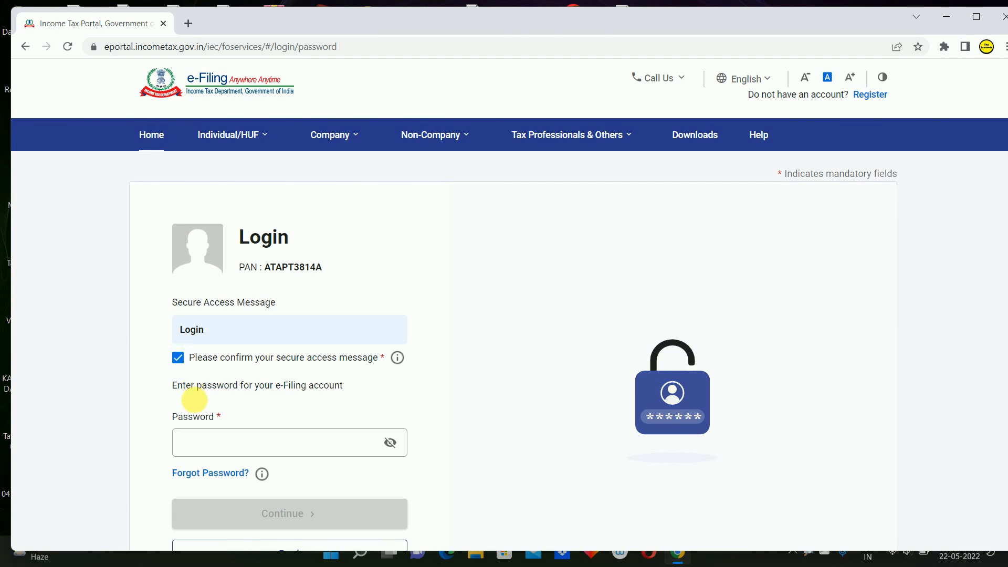
click(201, 446)
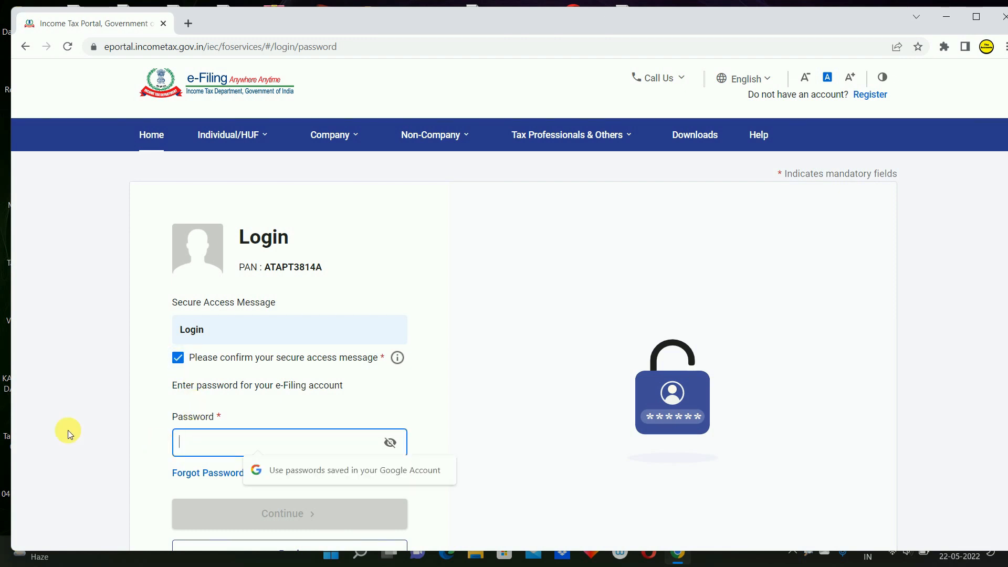
text(•)
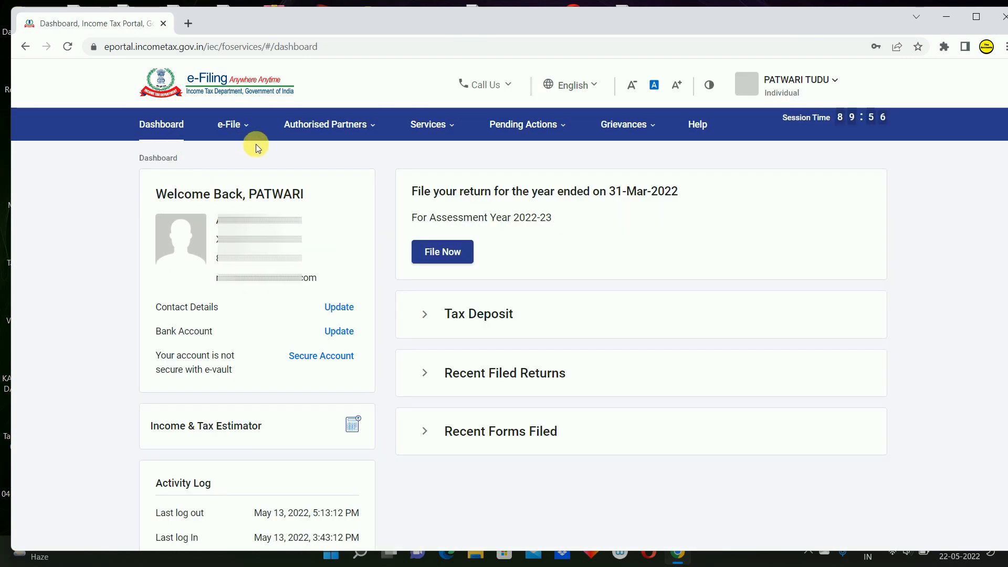
Step: Begin filing an income tax return for assessment year 2022-23 (Current A.Y.) in Online mode
click(239, 135)
click(240, 138)
mouse_move(259, 157)
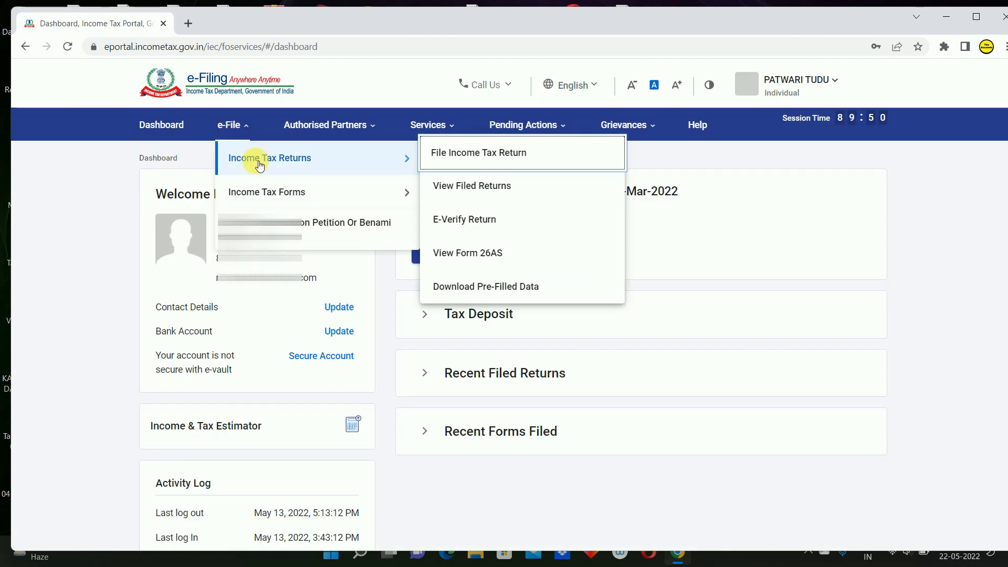
click(483, 168)
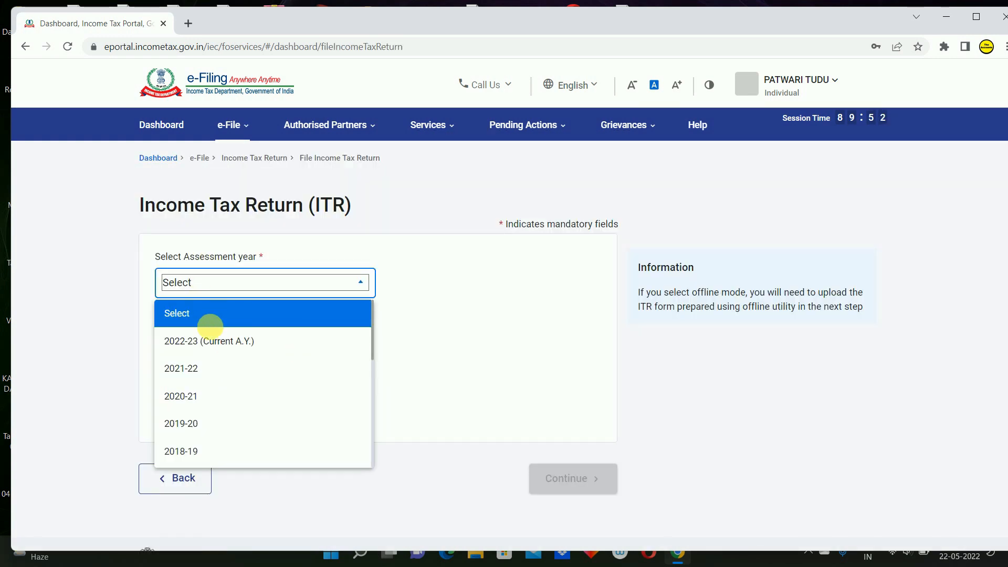
click(207, 341)
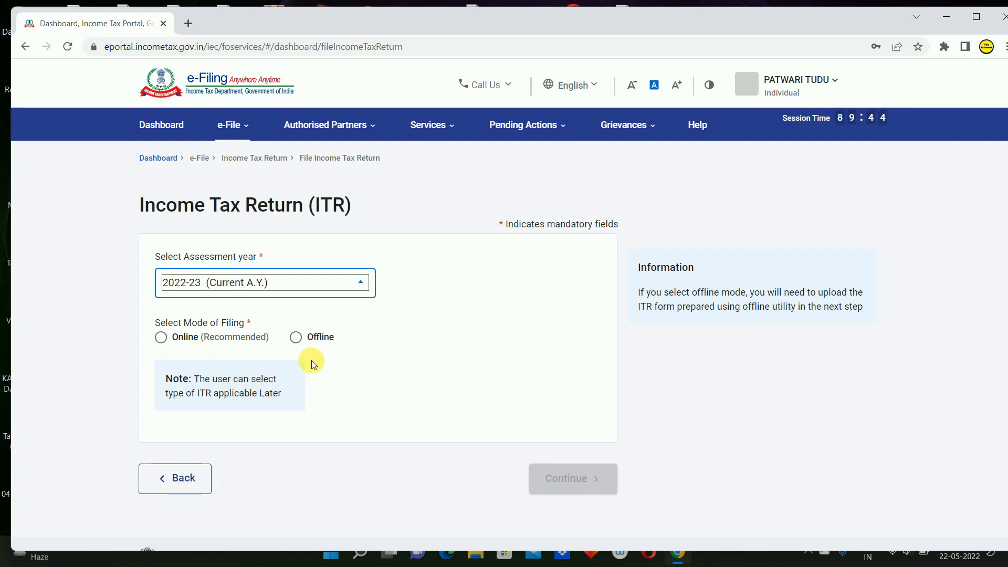
click(164, 342)
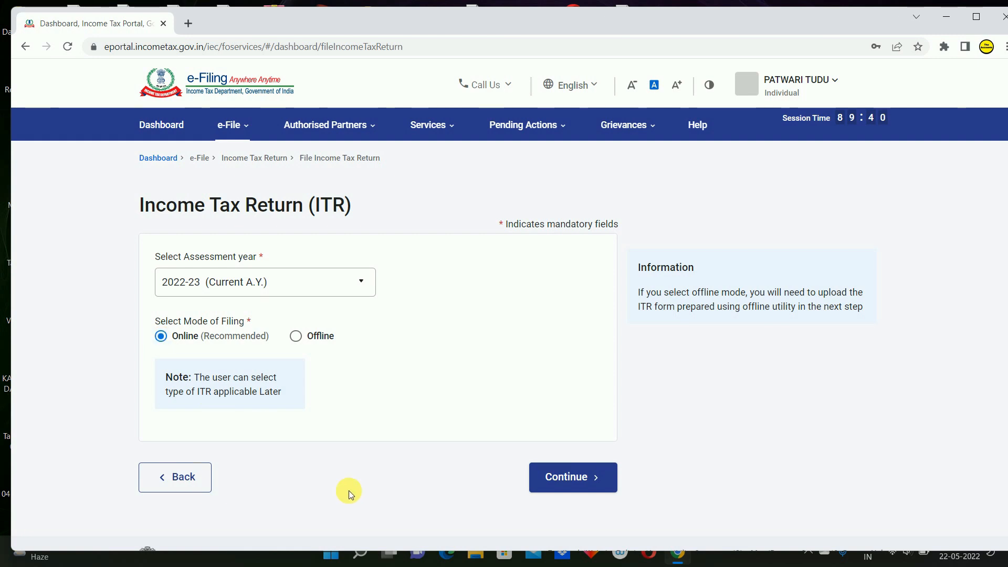
click(544, 489)
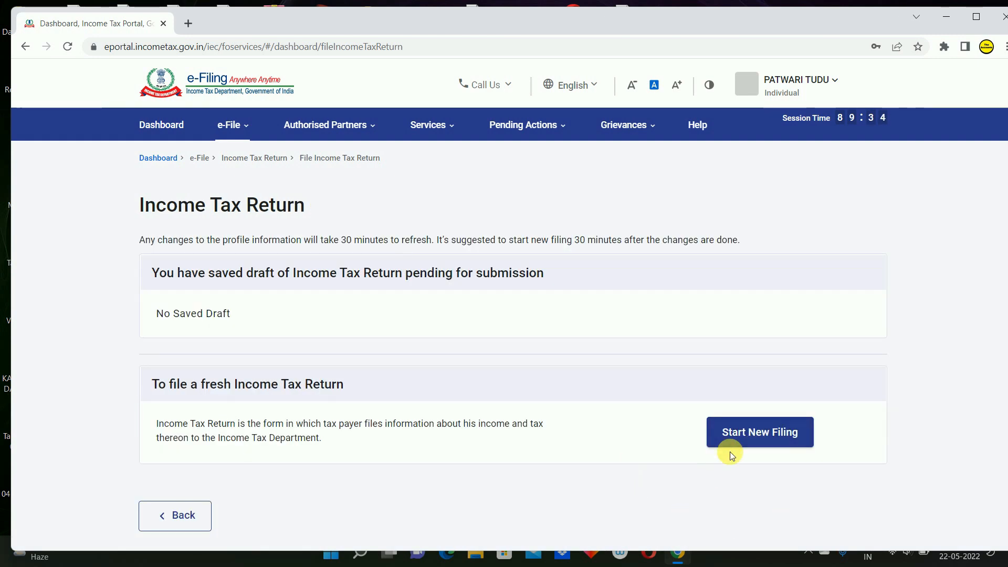
Step: Start a new filing with Individual status and get started with the ITR-1 form
click(769, 432)
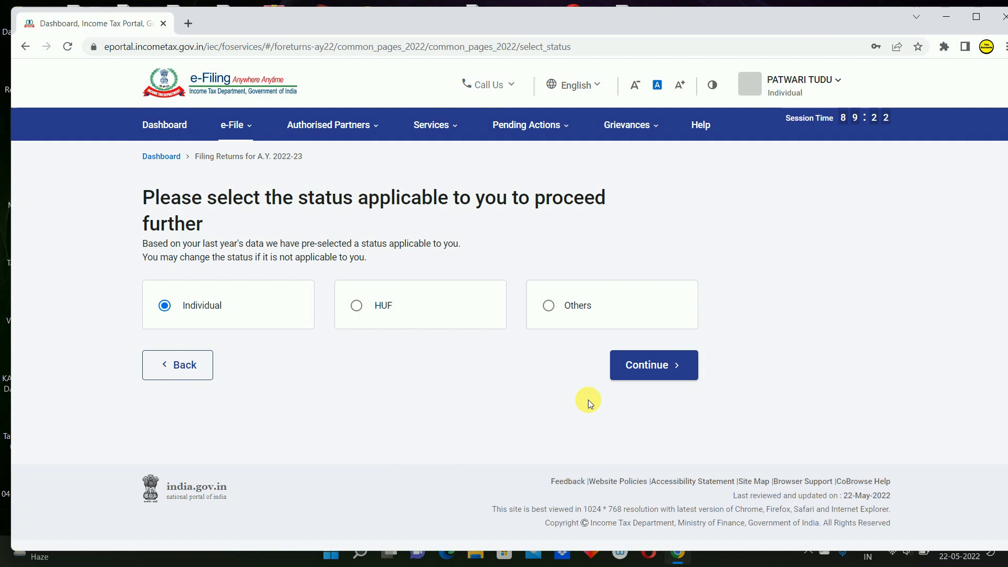
click(656, 375)
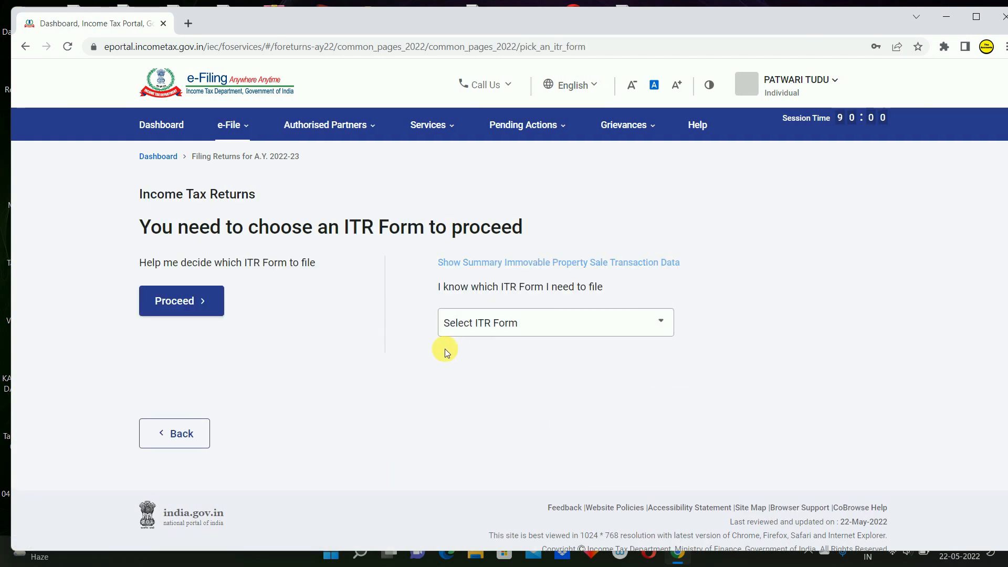
click(479, 329)
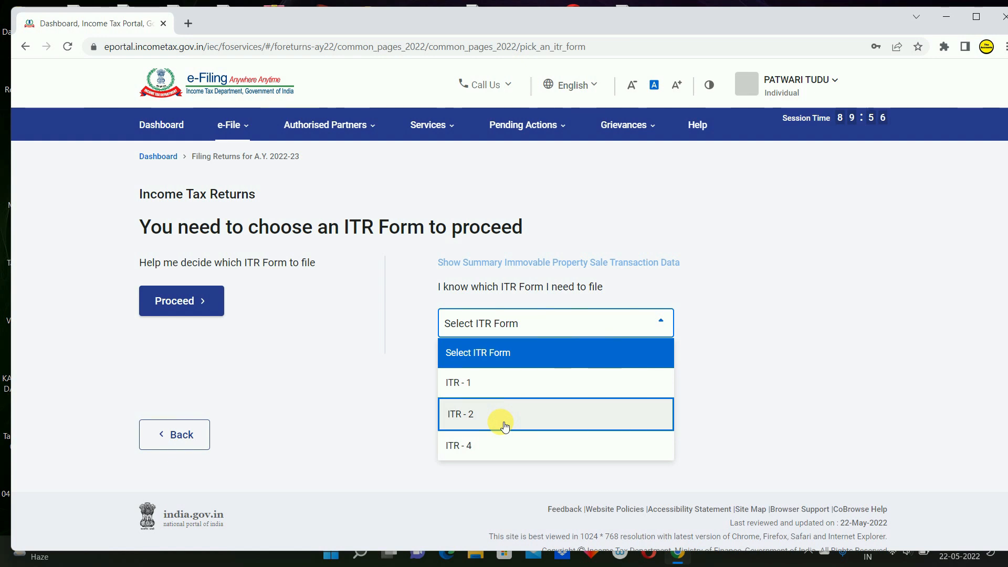
click(494, 389)
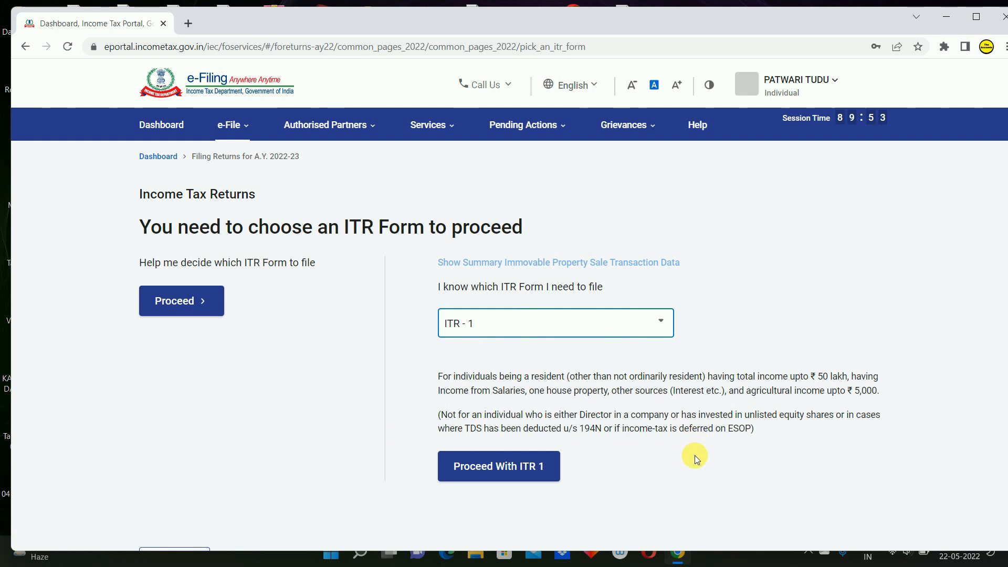
click(531, 478)
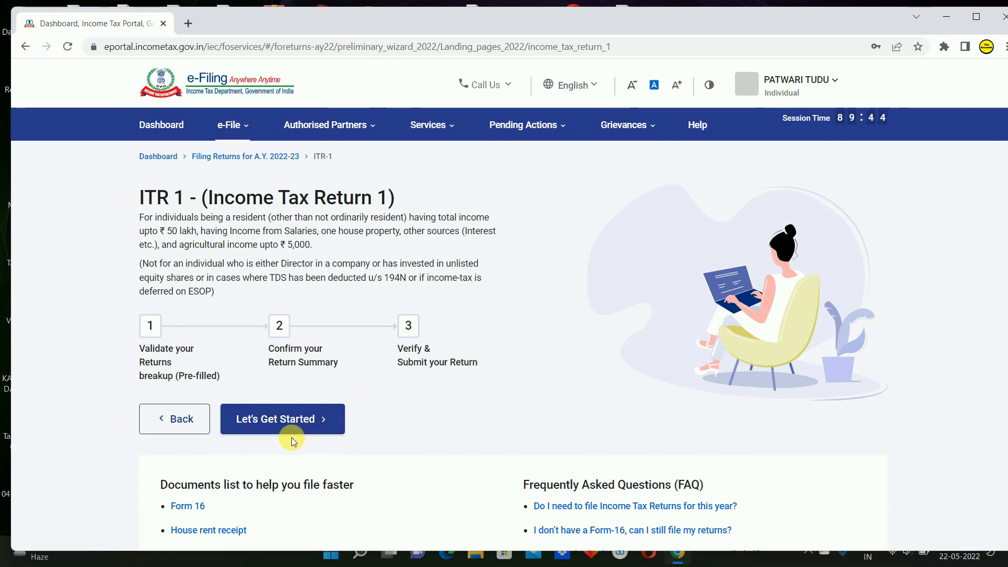
click(251, 420)
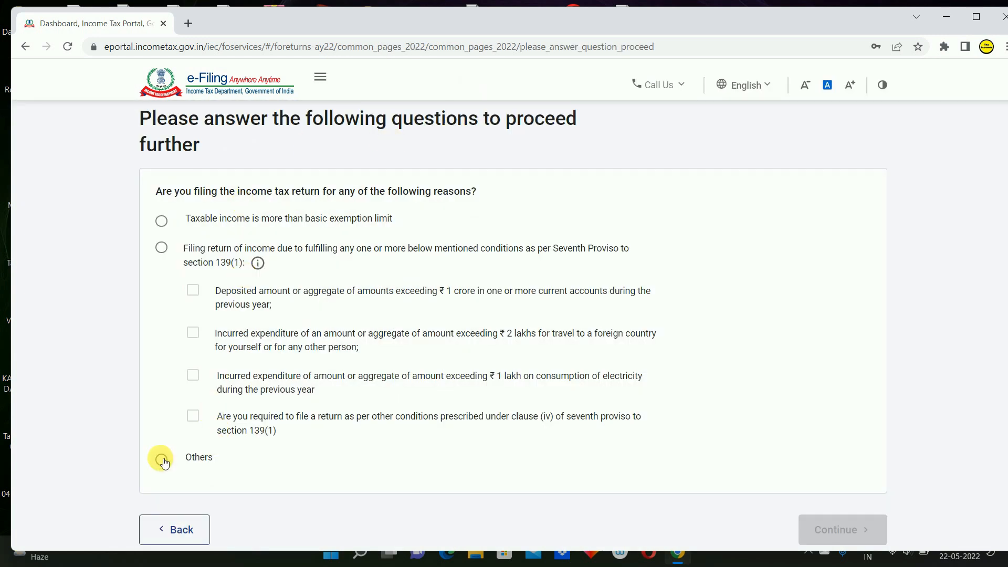
Step: Give Others as the reason for filing the return and open the Personal Information section of the return summary
click(161, 460)
click(834, 530)
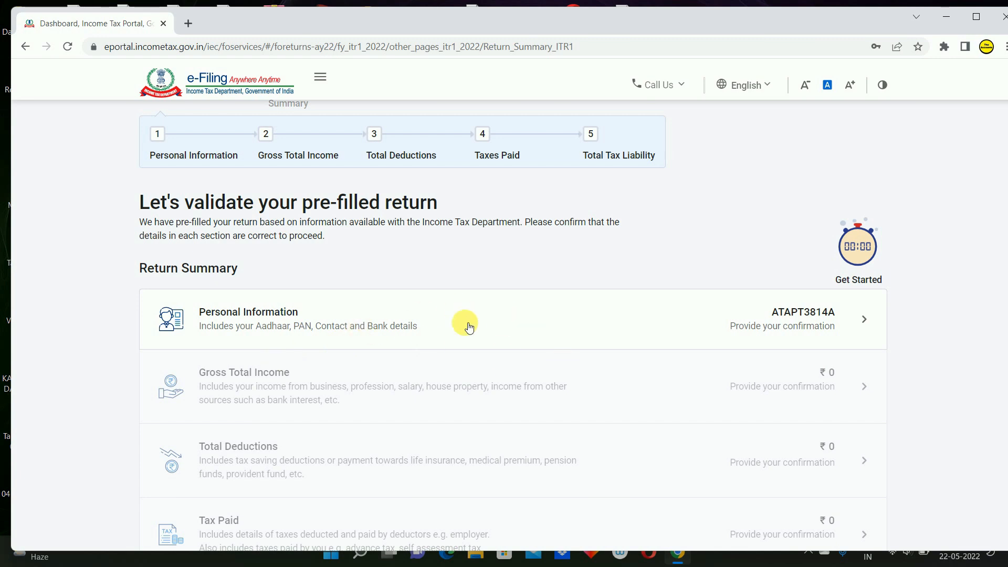
click(556, 327)
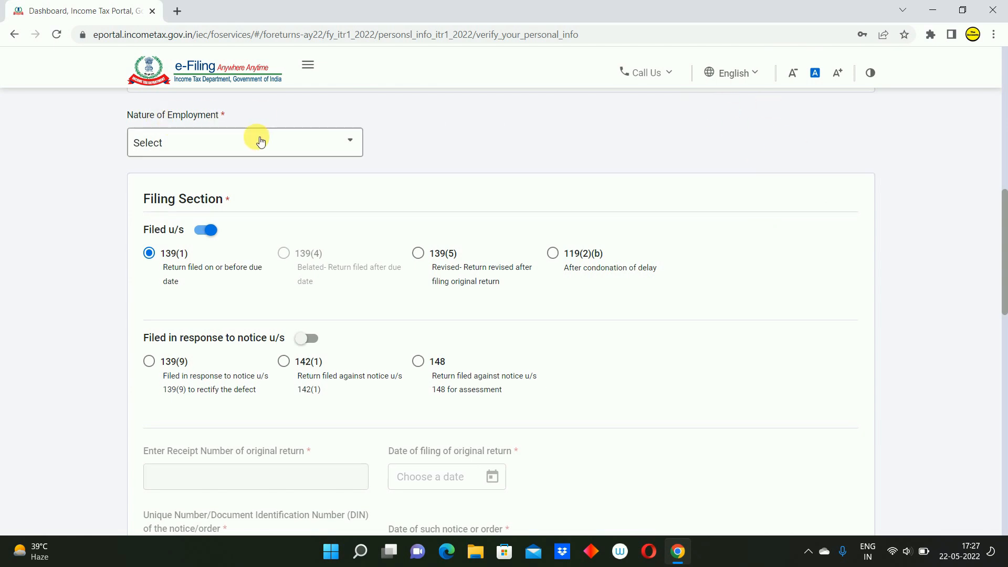
Step: Set the nature of employment to State Government
click(344, 141)
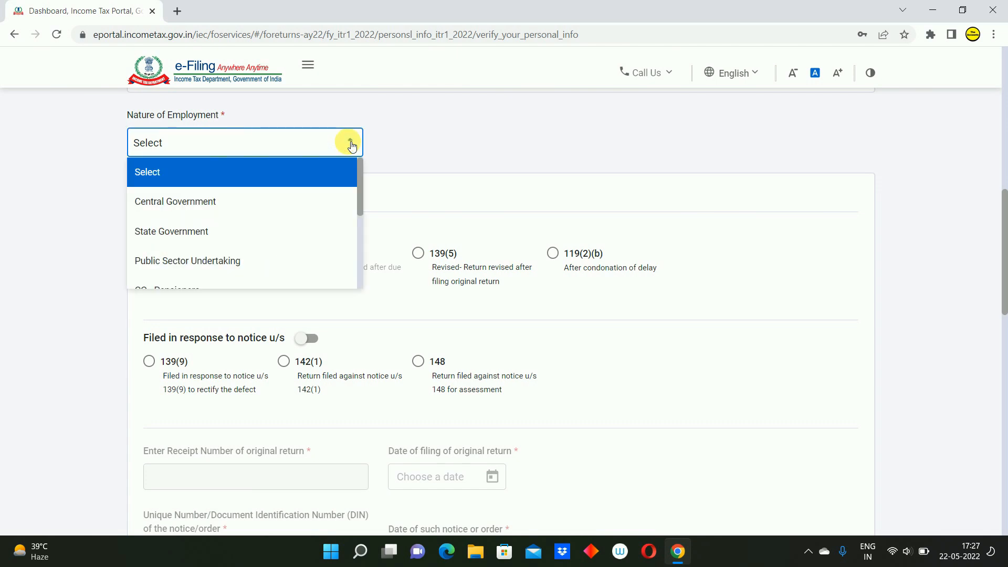
click(212, 232)
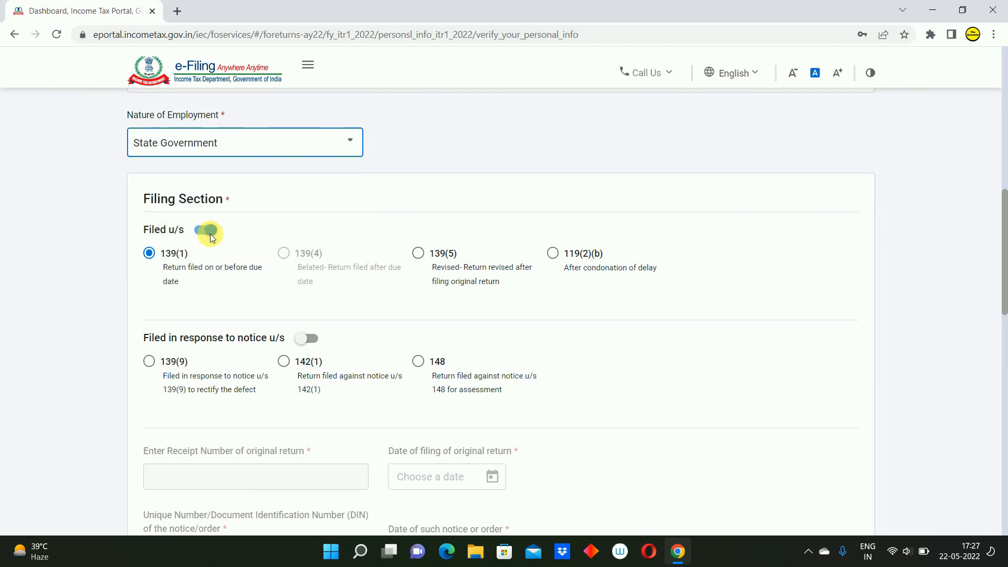
click(58, 231)
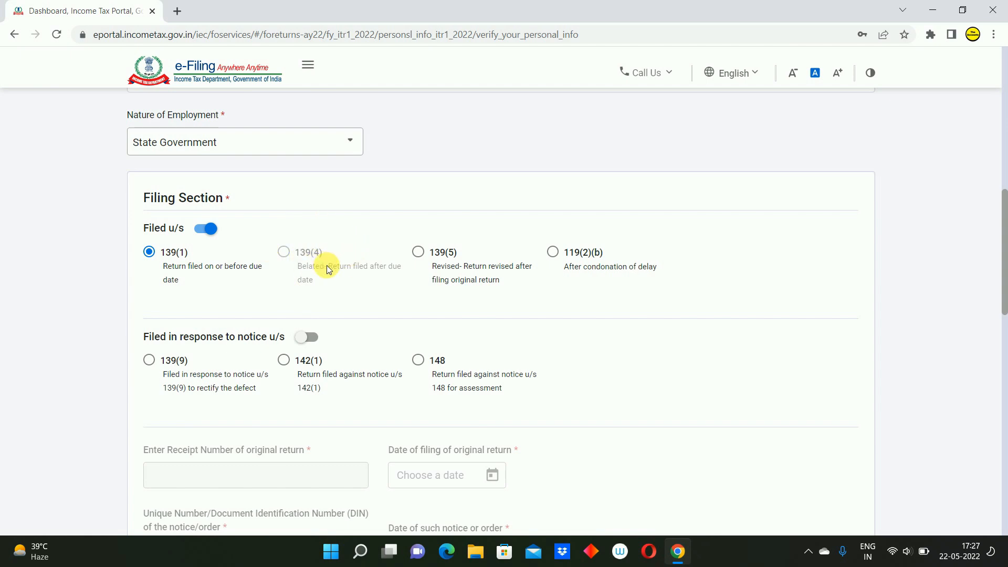
Step: Switch Filed u/s off and back on, and answer No to opting for the new tax regime u/s 115BAC
key(shift+Tab)
key(space)
key(space)
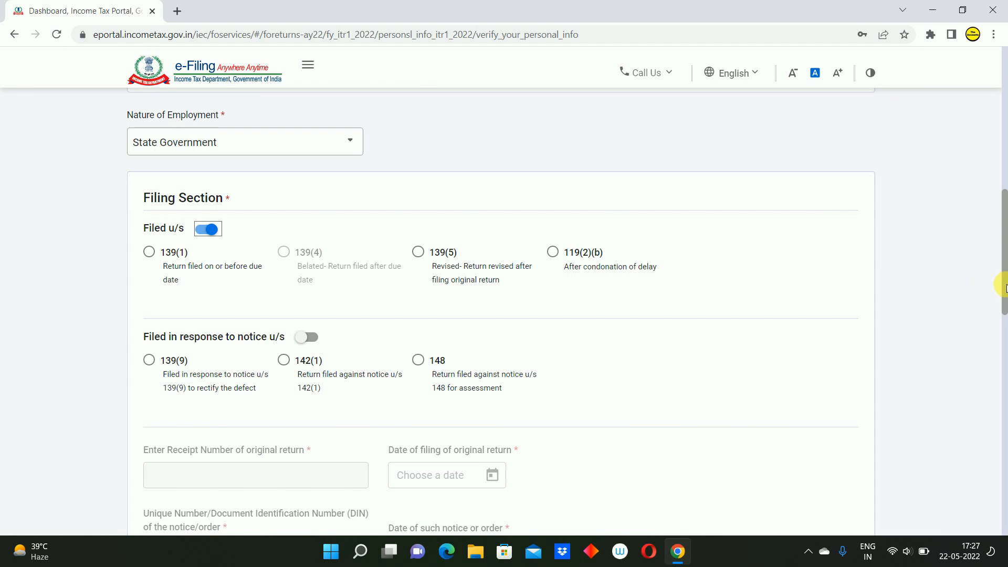
drag(1005, 286, 1006, 378)
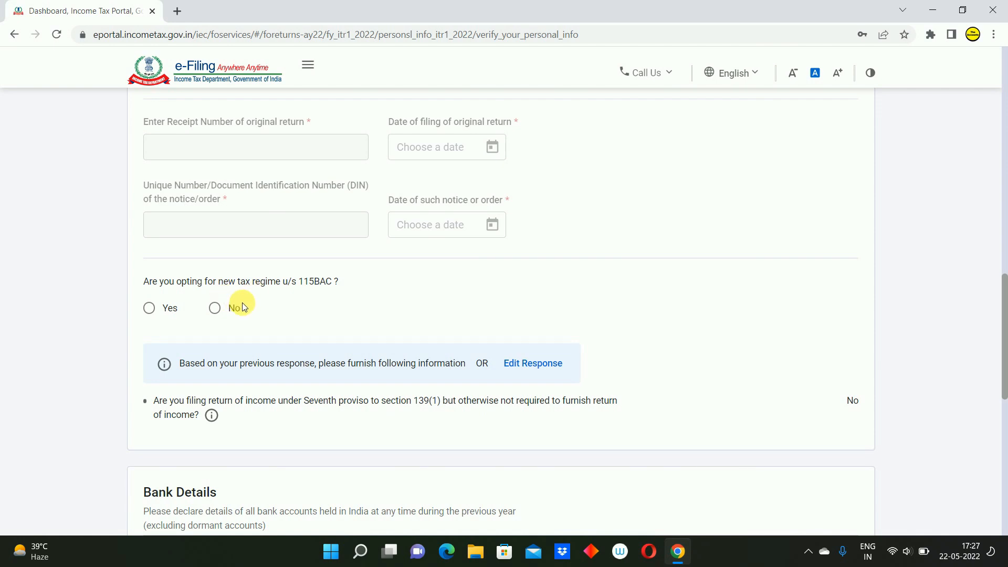
click(219, 313)
Step: Select the validated bank account for refund and confirm the personal information
drag(1005, 339, 1006, 421)
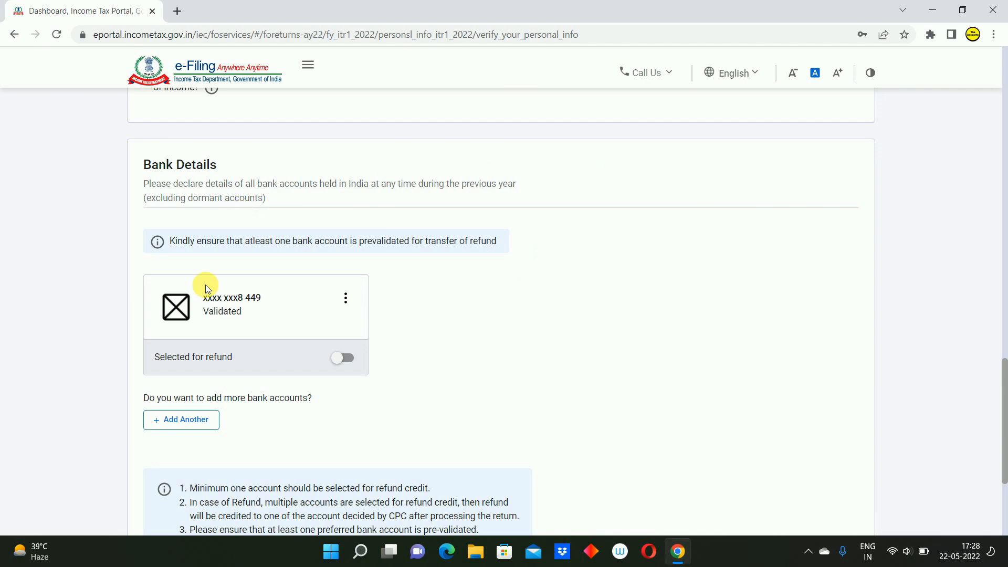
click(345, 360)
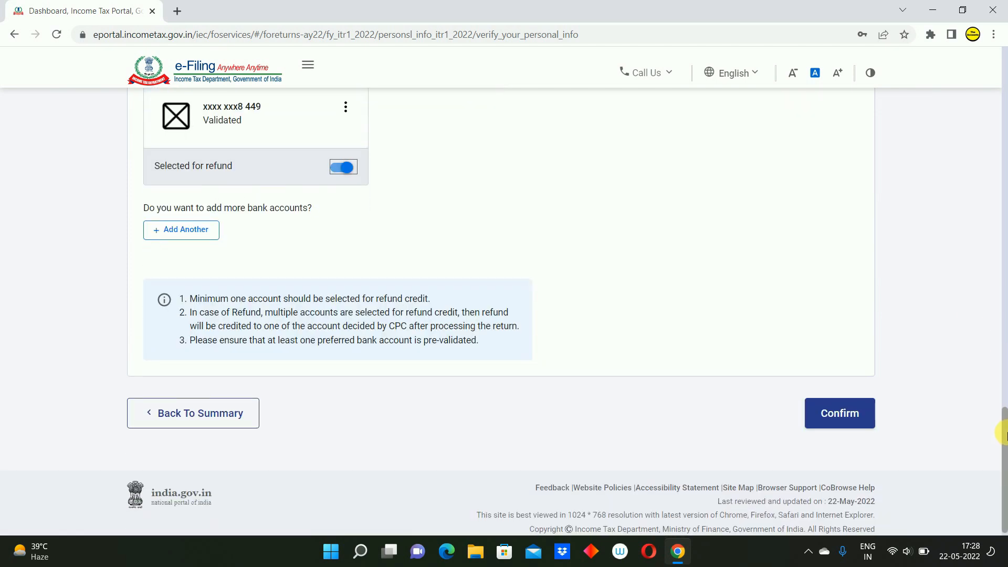
scroll(1006, 439, down, 1)
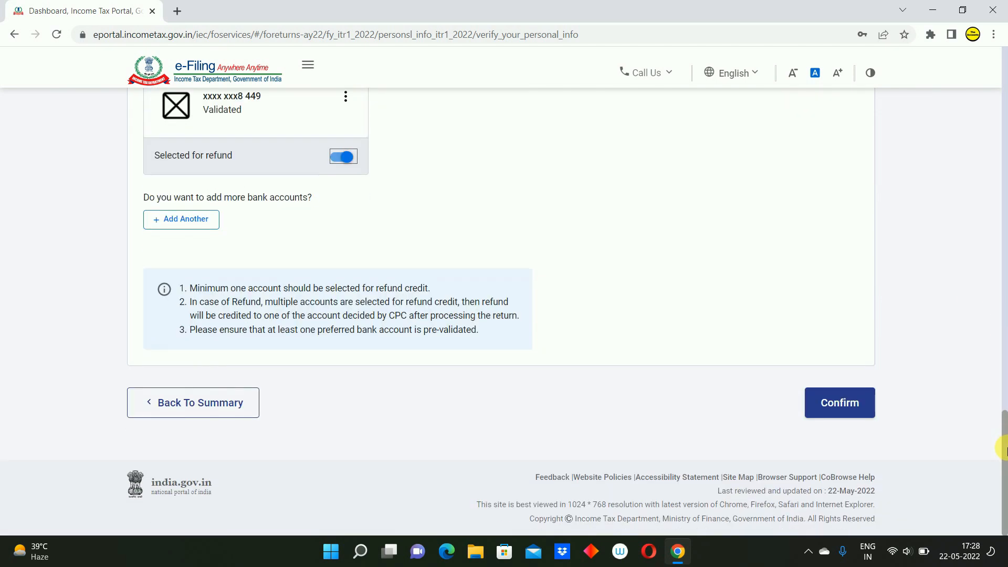
click(844, 410)
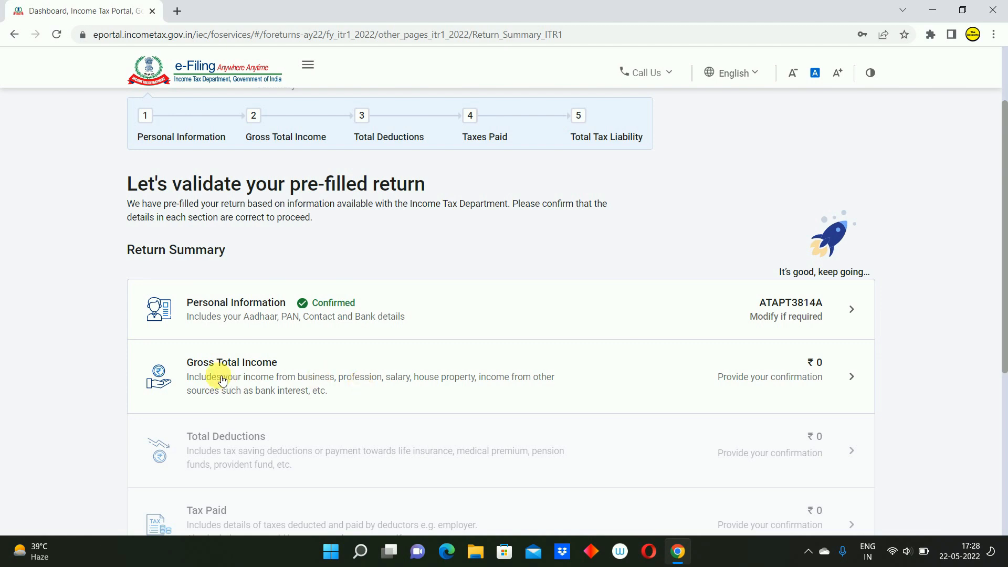
Step: Open Gross Total Income, answer No to all five salary exemption questions and continue to the income source details
click(565, 382)
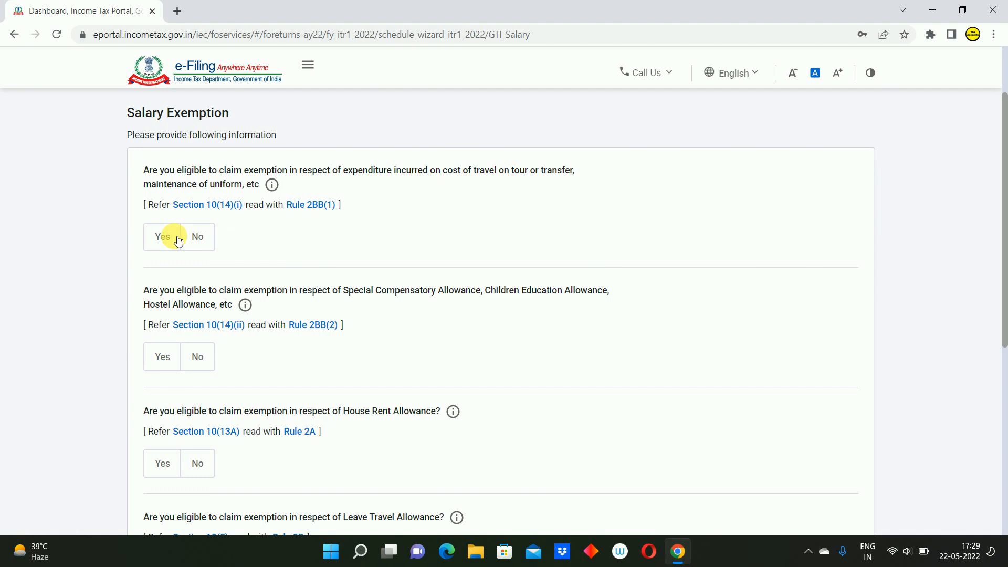
click(195, 241)
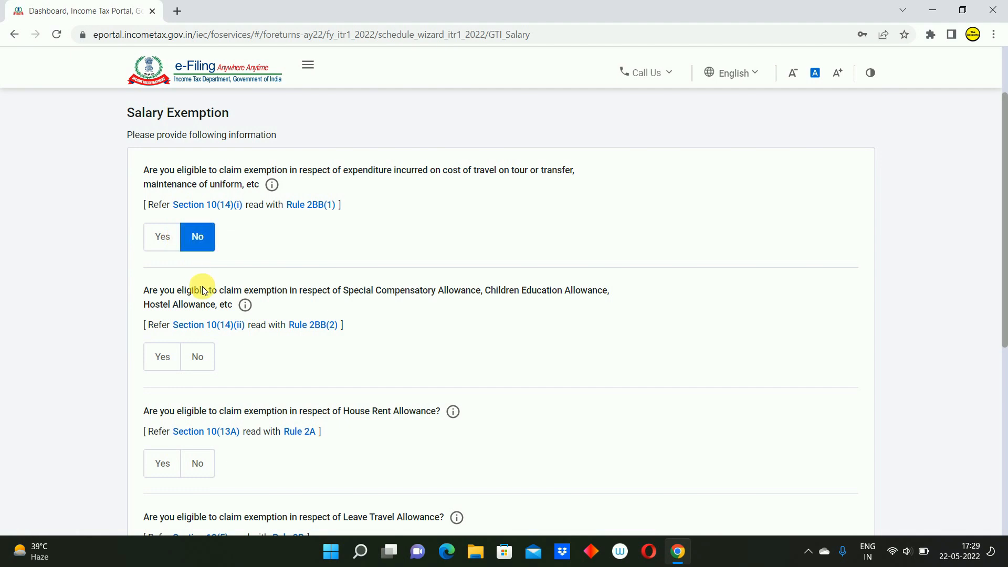
click(205, 357)
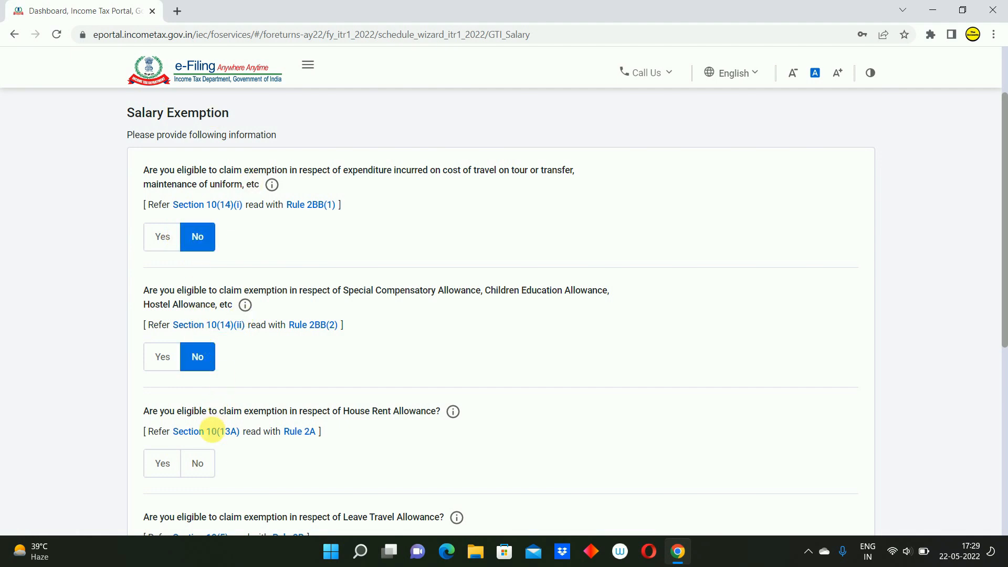
click(197, 464)
drag(1003, 297, 1004, 382)
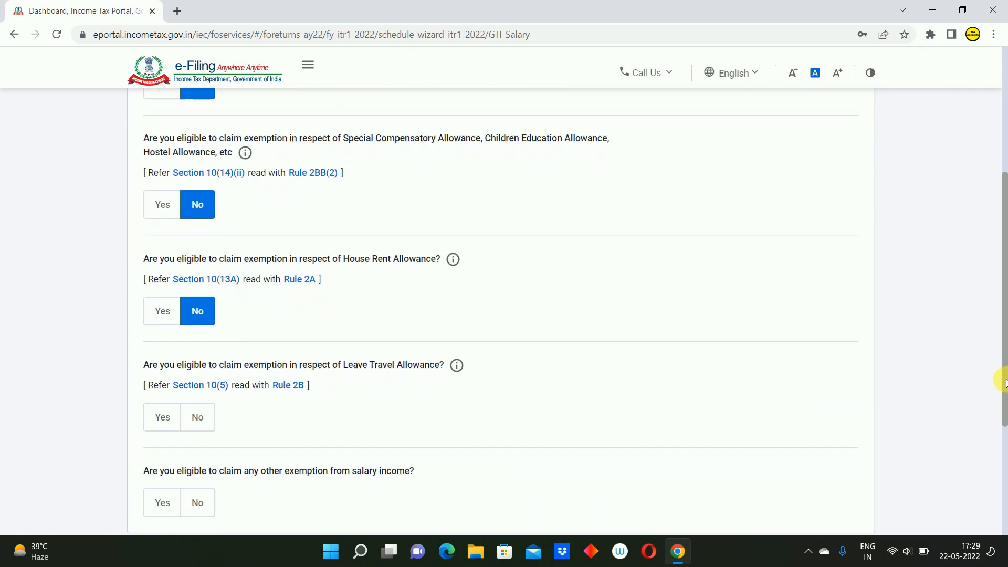
click(207, 425)
click(197, 501)
scroll(844, 387, down, 4)
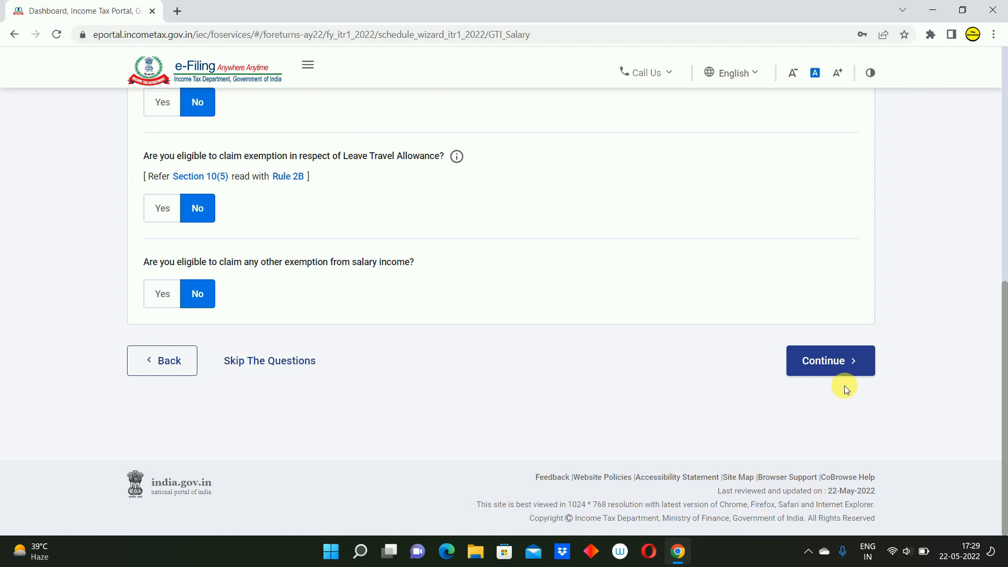
click(828, 360)
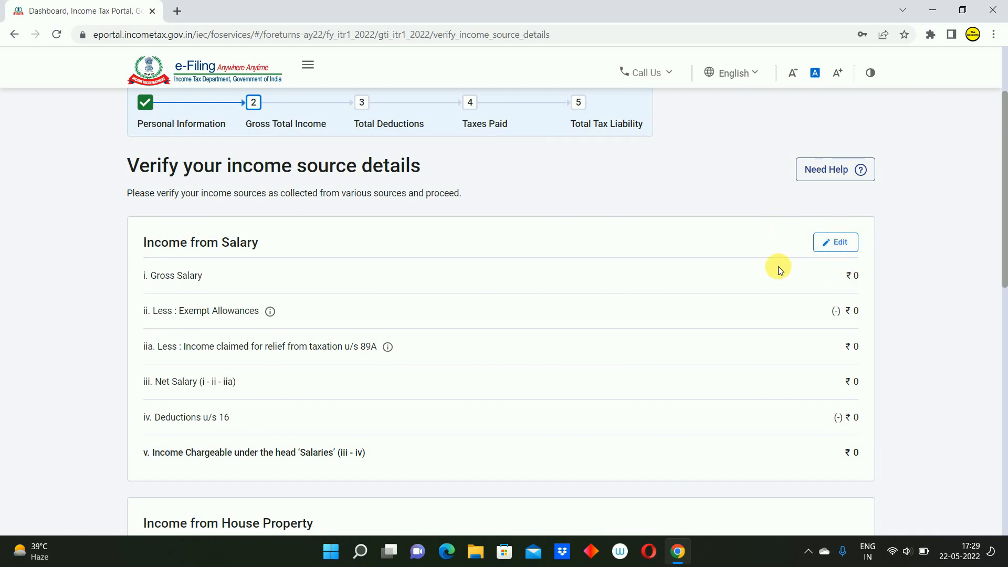
Step: Open the Income from Salary details for editing and set the salary as per section 17(1) to 5,25,650
click(836, 242)
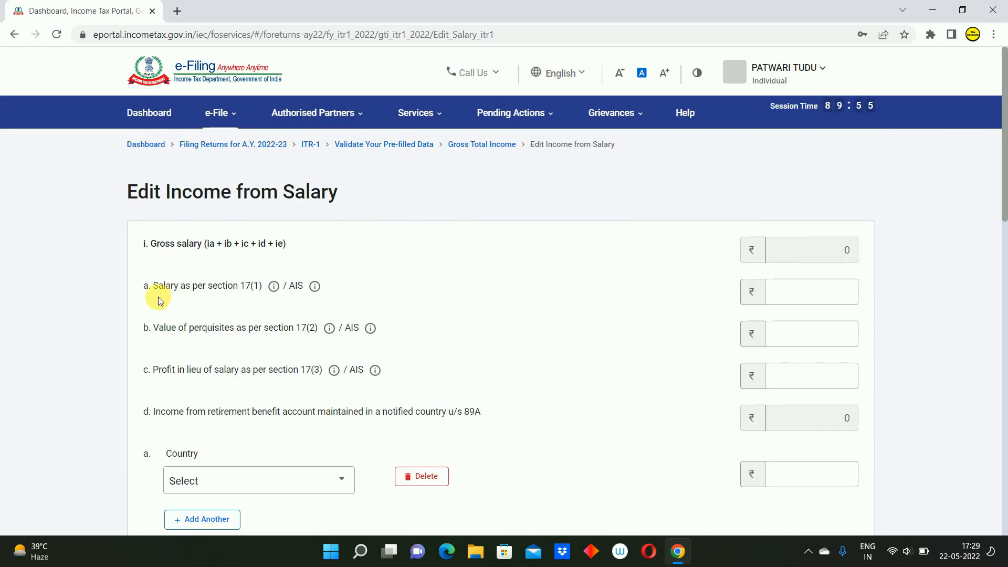
click(793, 294)
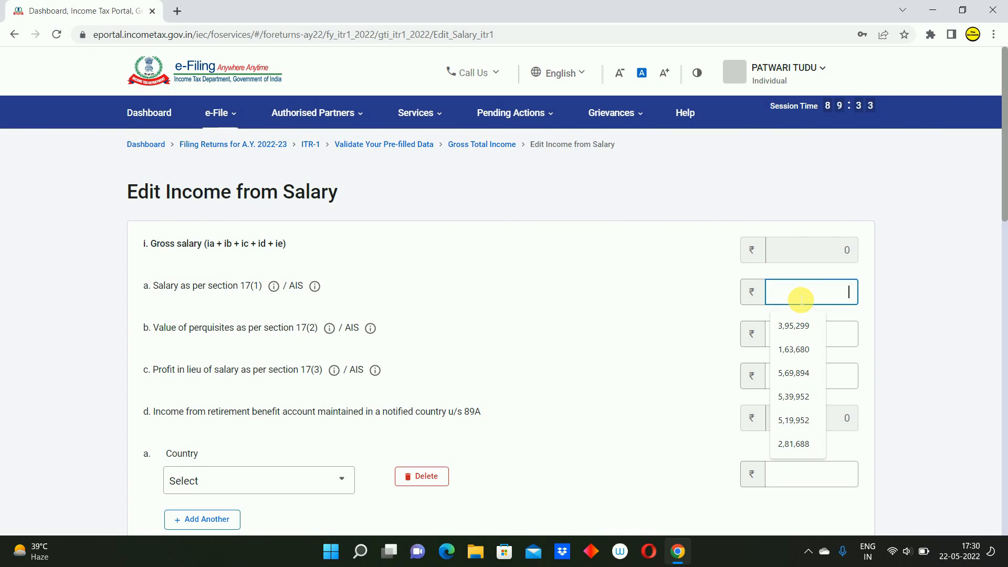
text(525)
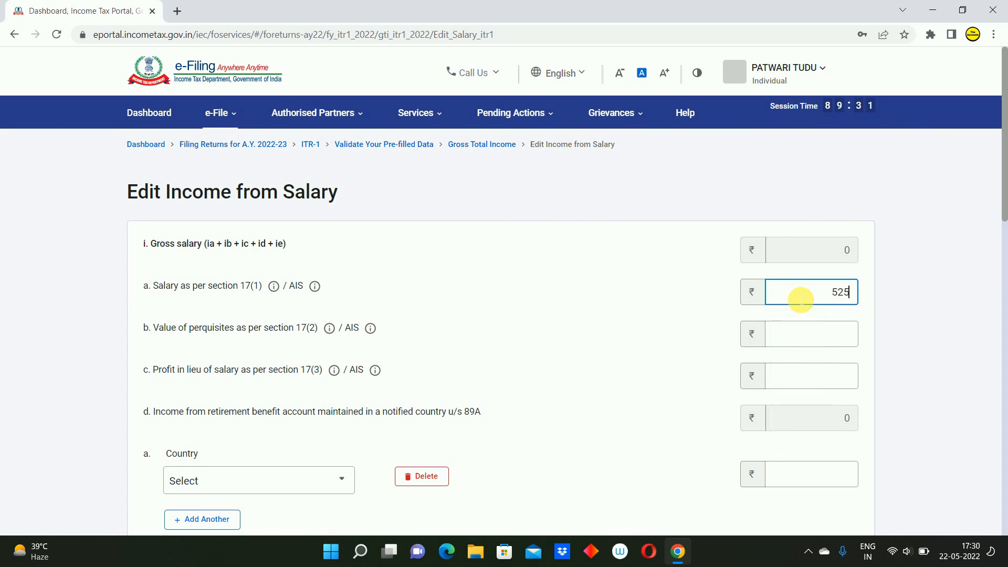
text(650)
key(Tab)
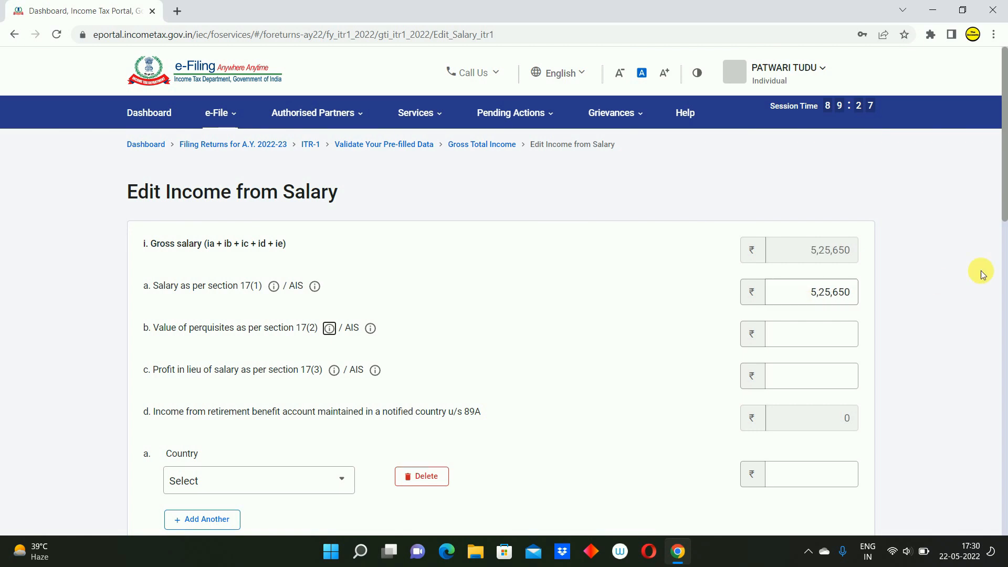
Step: Review the salary exemptions and section 16 deductions, save the salary income, and confirm Gross Total Income
drag(1003, 212, 1004, 418)
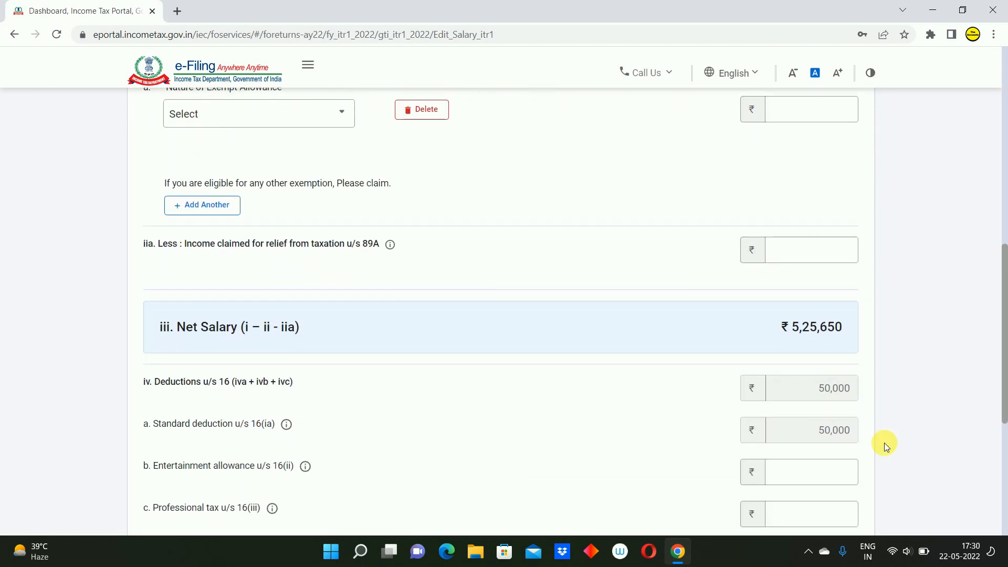
drag(1004, 397, 1004, 226)
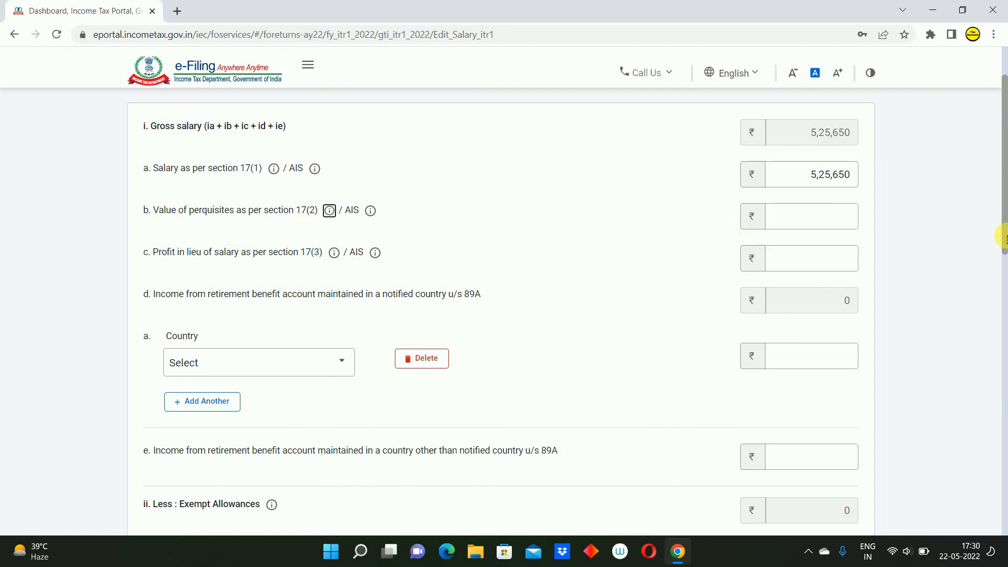
drag(1003, 237, 1002, 490)
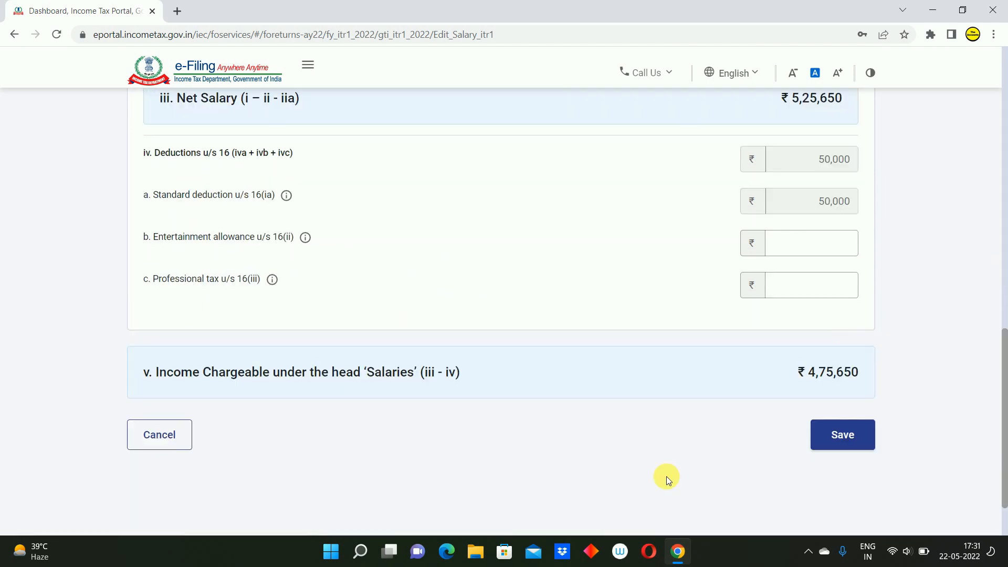
click(841, 436)
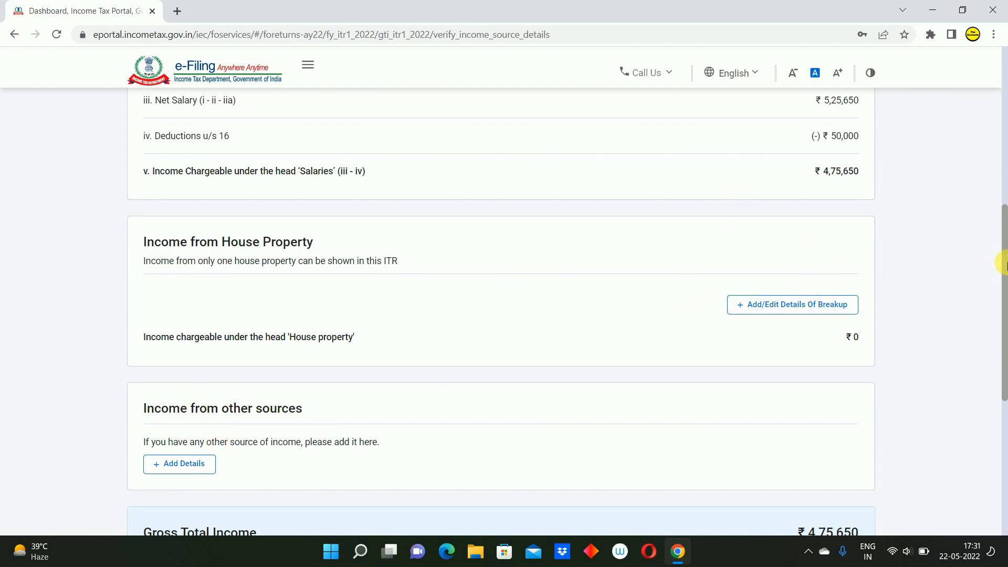
drag(1004, 268, 1004, 394)
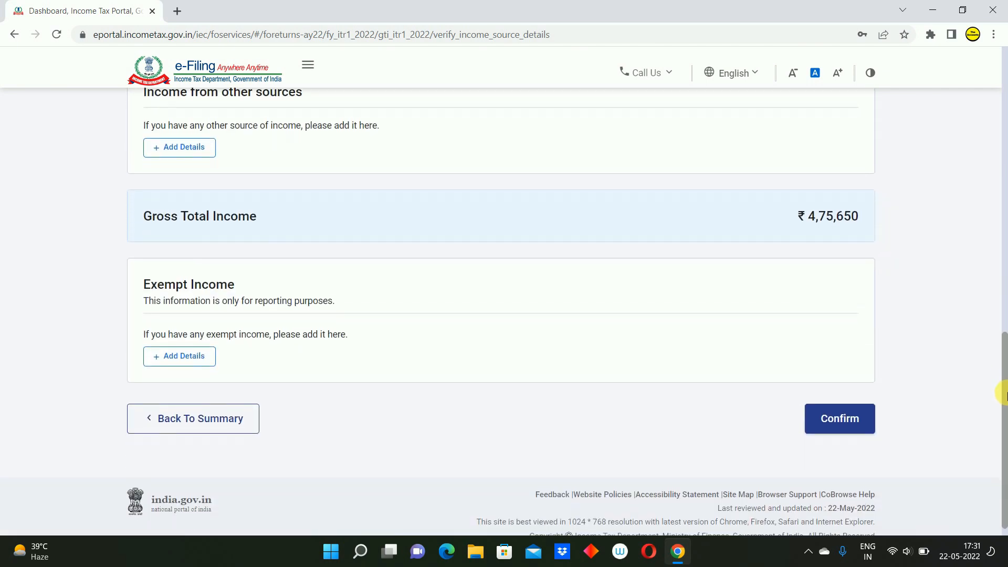
click(854, 424)
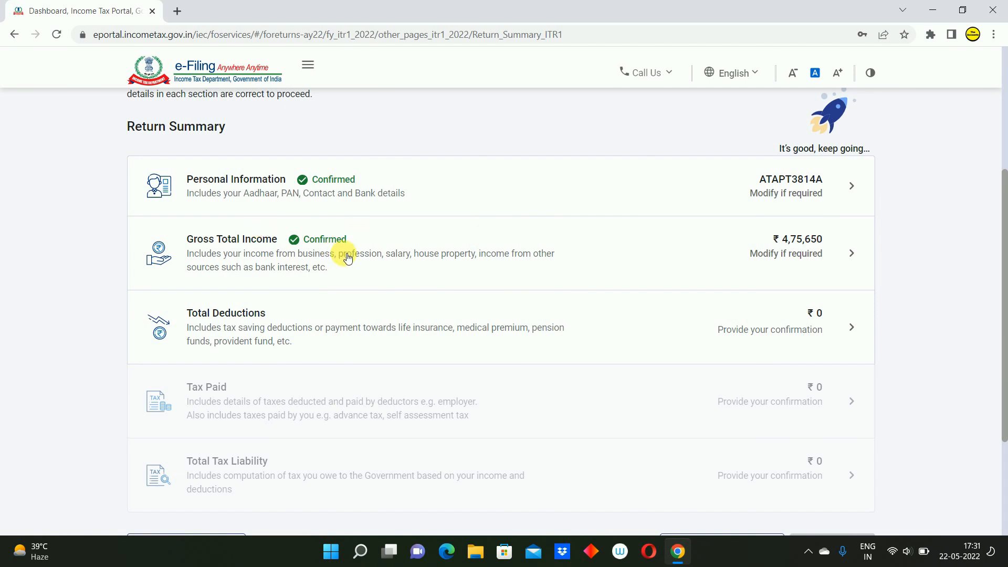
Step: Open Total Deductions and answer No to the donation, scientific research or rural development, 80GG and 80C deduction questions
click(306, 346)
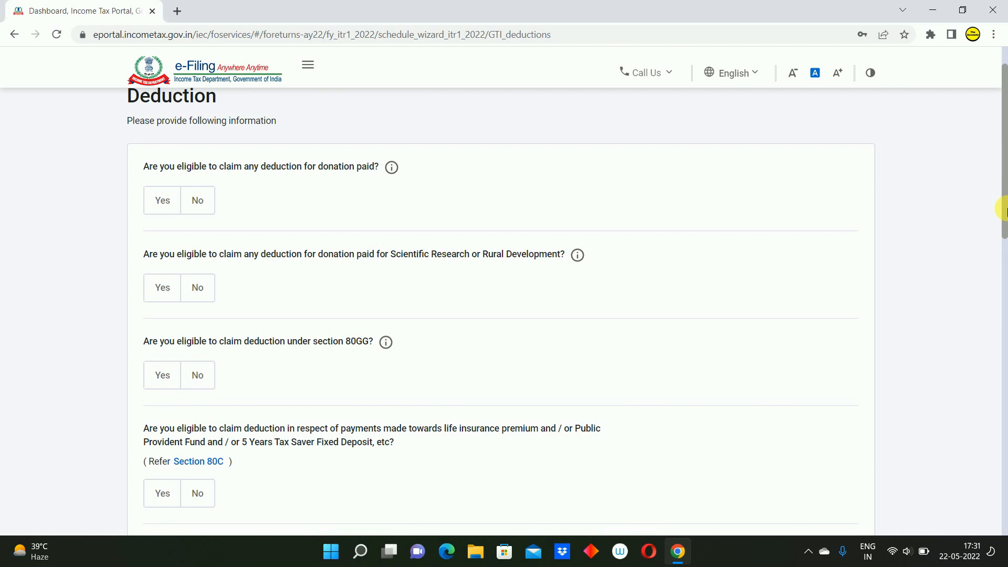
drag(1007, 209, 1007, 202)
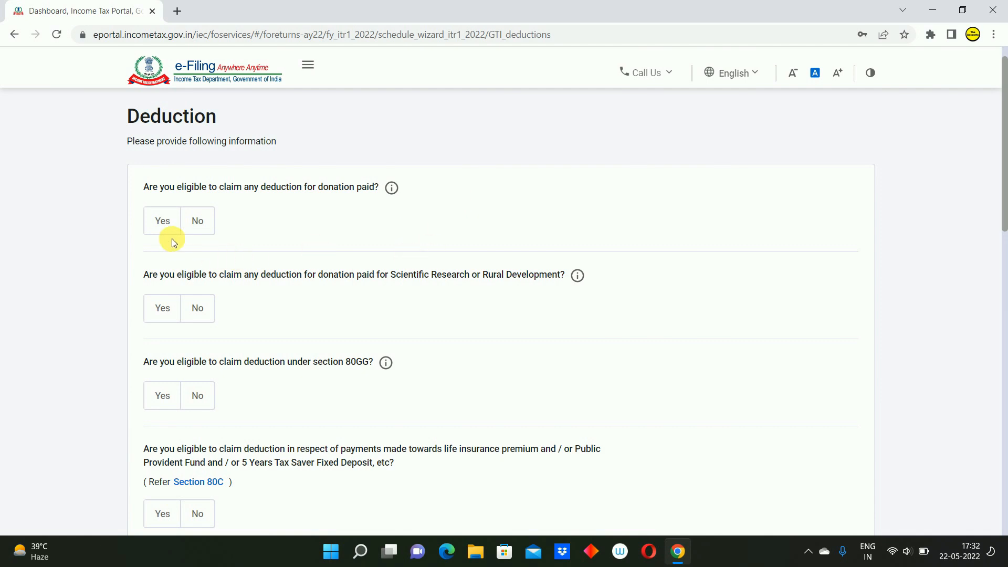
click(205, 232)
click(198, 310)
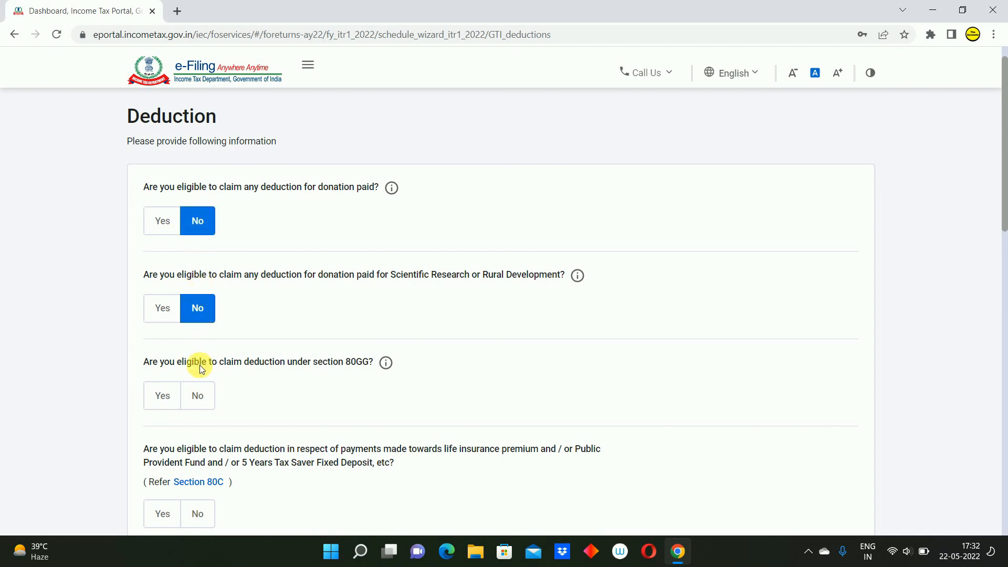
click(200, 401)
click(197, 513)
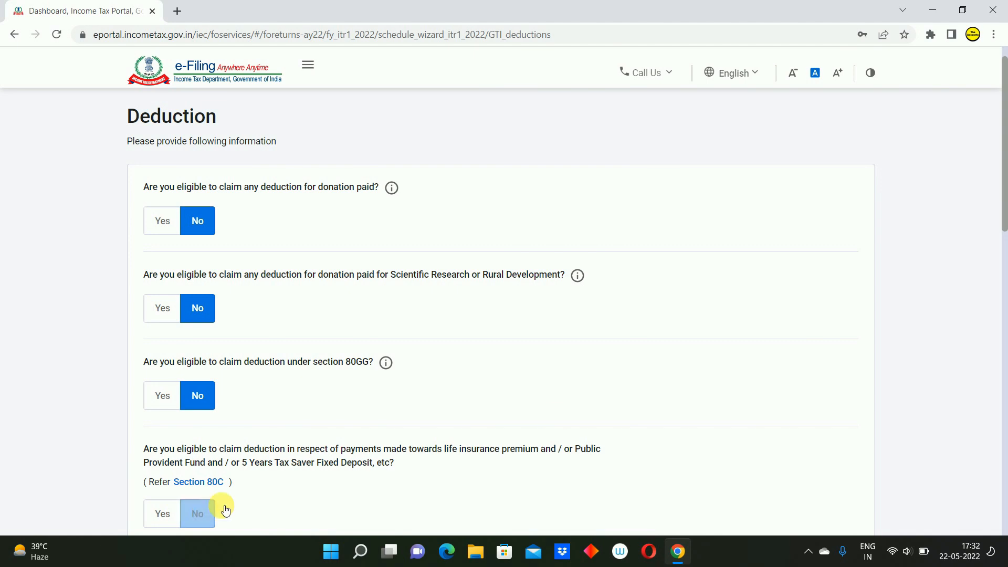
Step: Answer No to all remaining deduction questions, from 80CCD(2) through any other deduction, and continue to the deduction details
drag(1004, 216, 1004, 284)
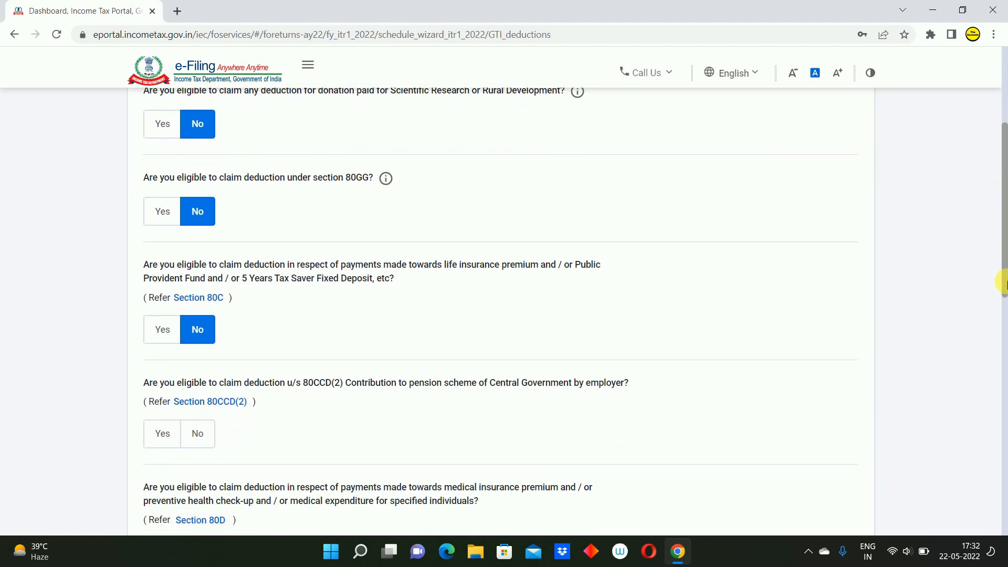
click(201, 437)
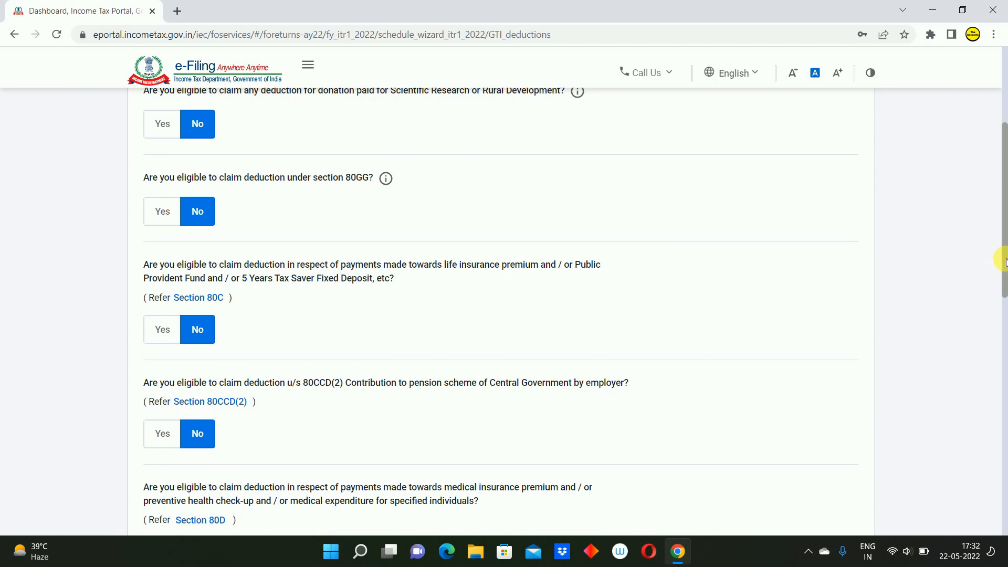
drag(1004, 260, 1004, 346)
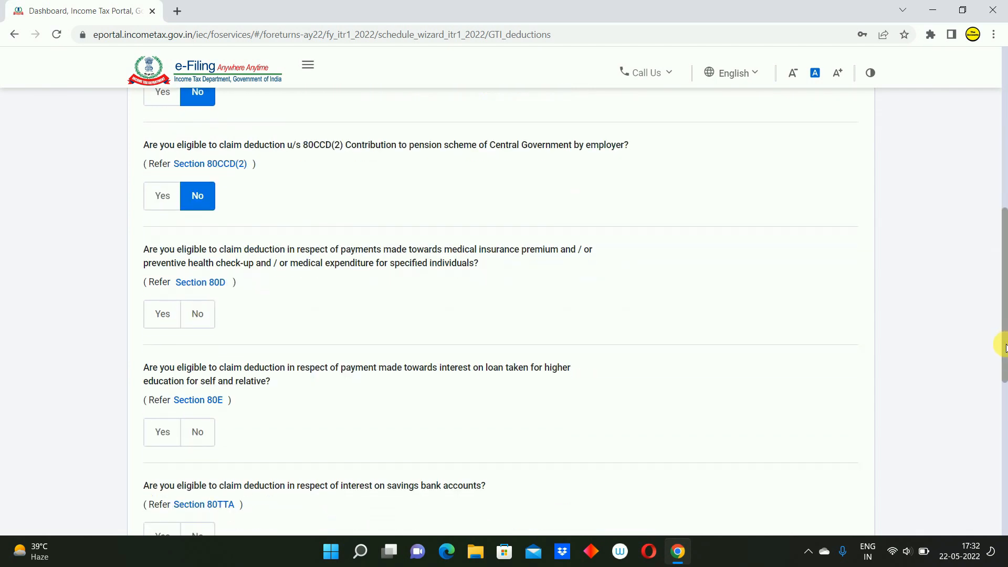
click(210, 317)
click(200, 439)
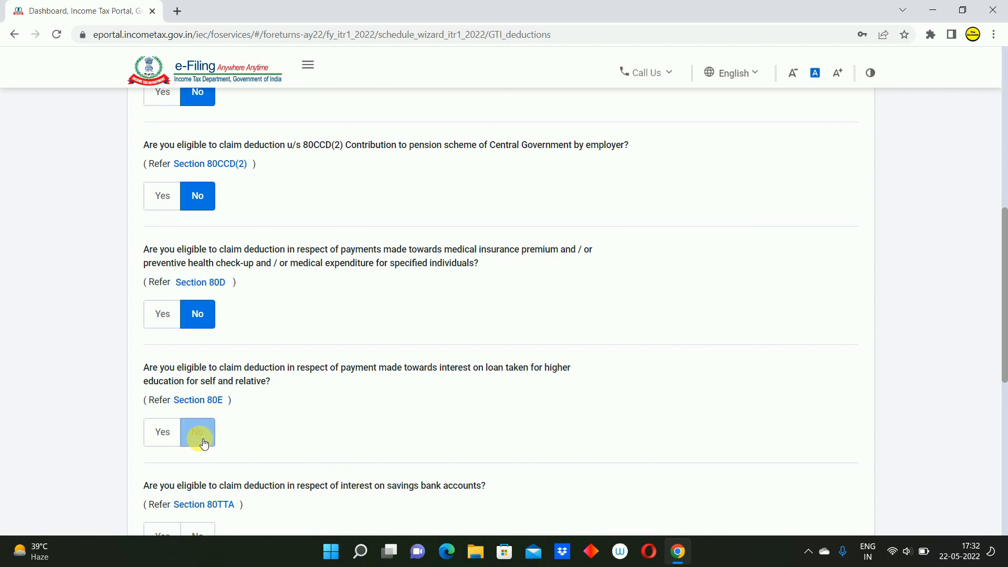
drag(1001, 254, 1001, 348)
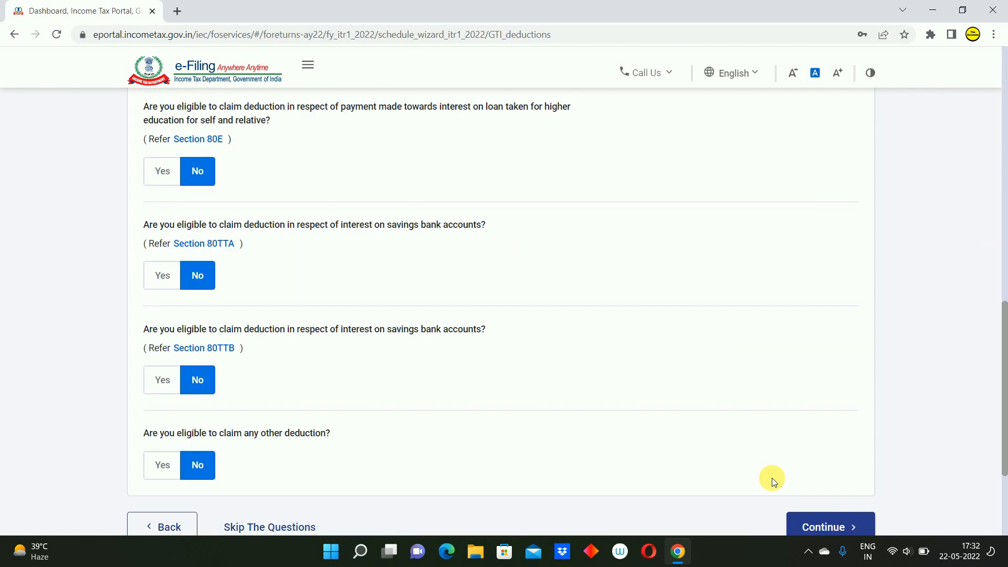
click(834, 529)
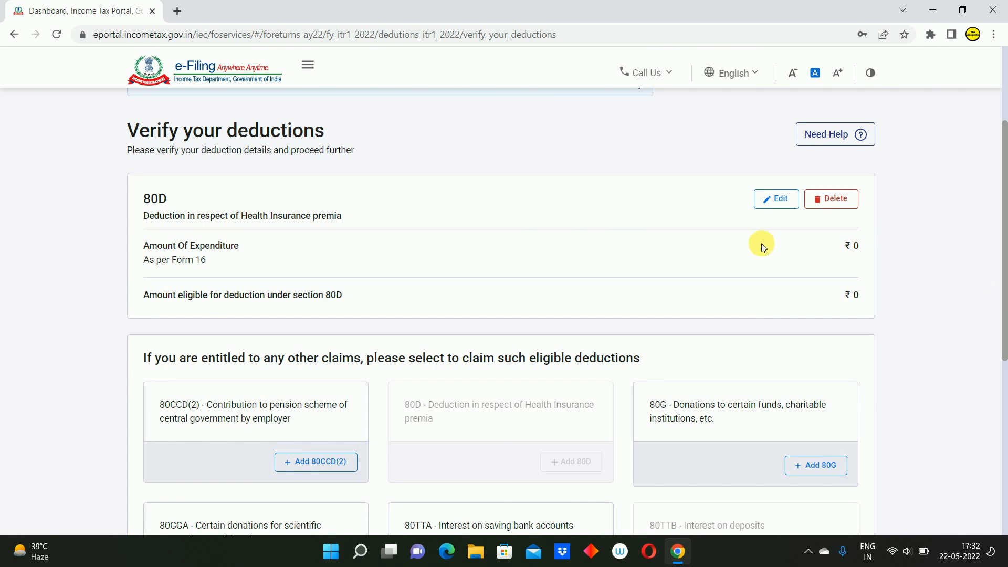
Step: Confirm the deductions without adding any claims, and open and confirm the Tax Paid details
drag(1004, 268, 1006, 430)
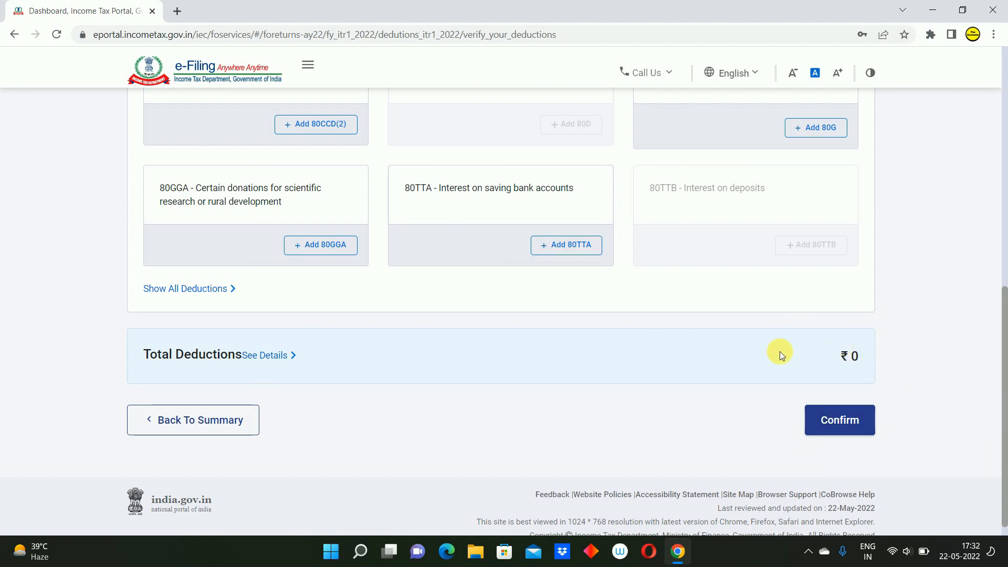
click(828, 435)
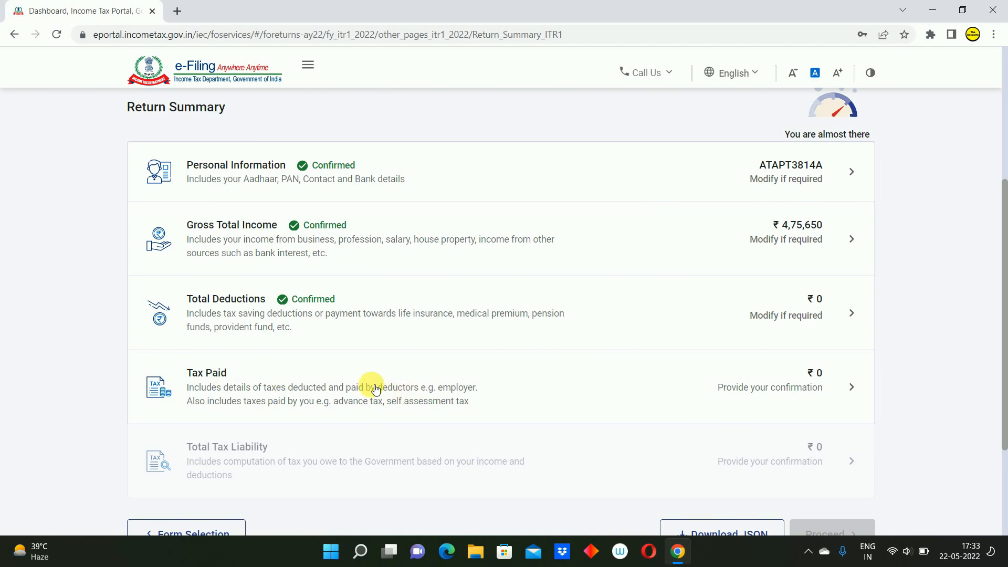
click(399, 397)
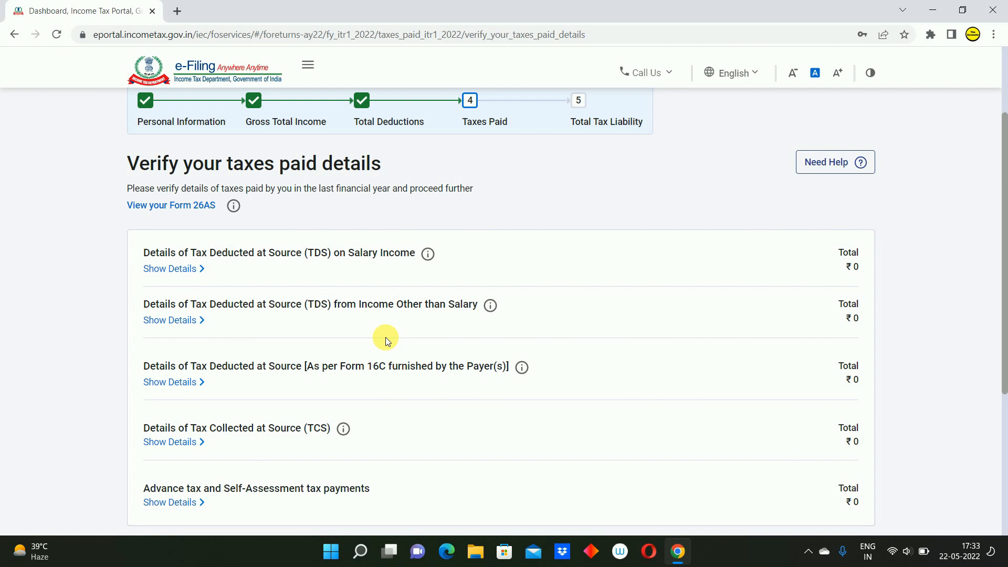
drag(1004, 284, 1004, 348)
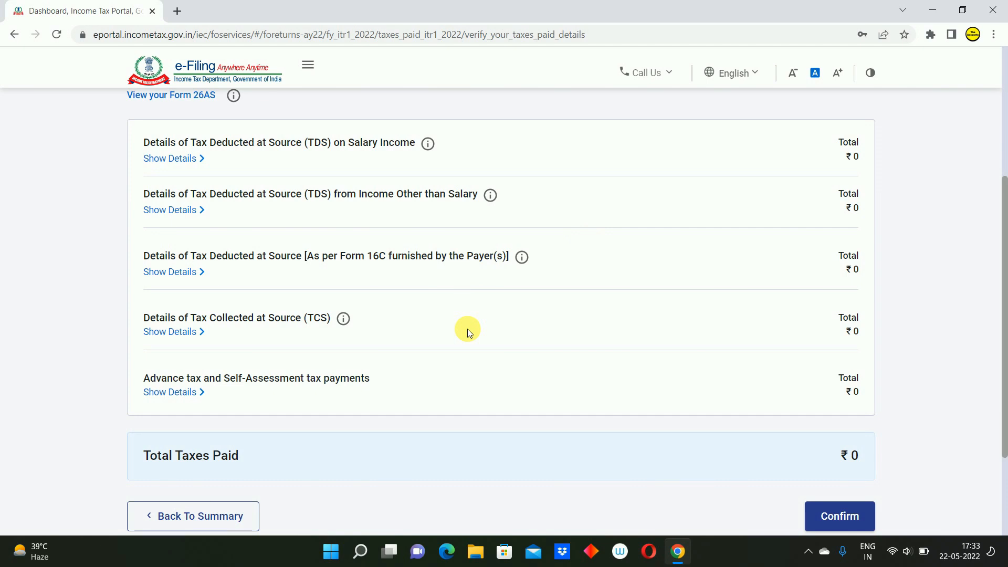
click(841, 517)
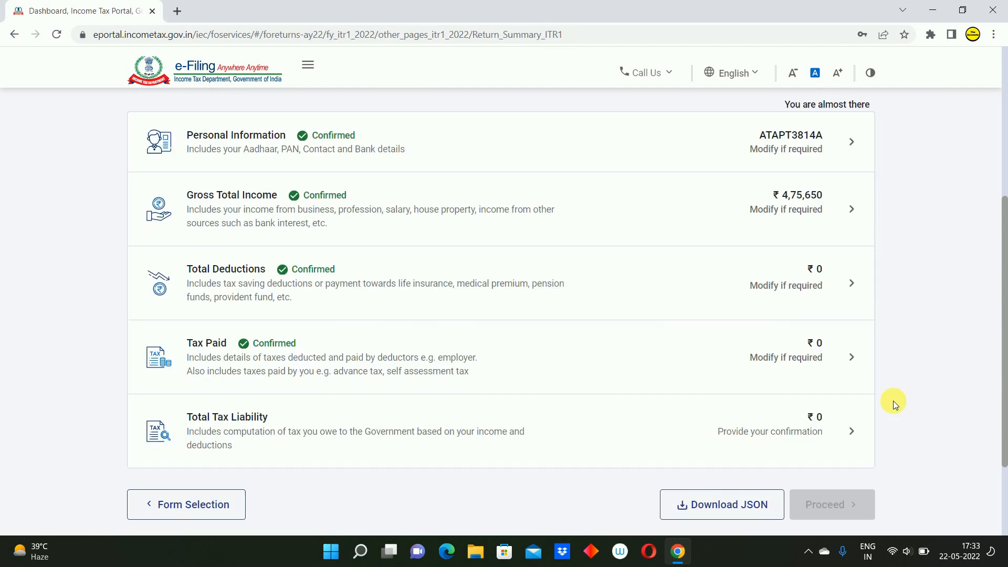
Step: Review and confirm the Total Tax Liability computation, and proceed from the return summary to the return preview
click(239, 439)
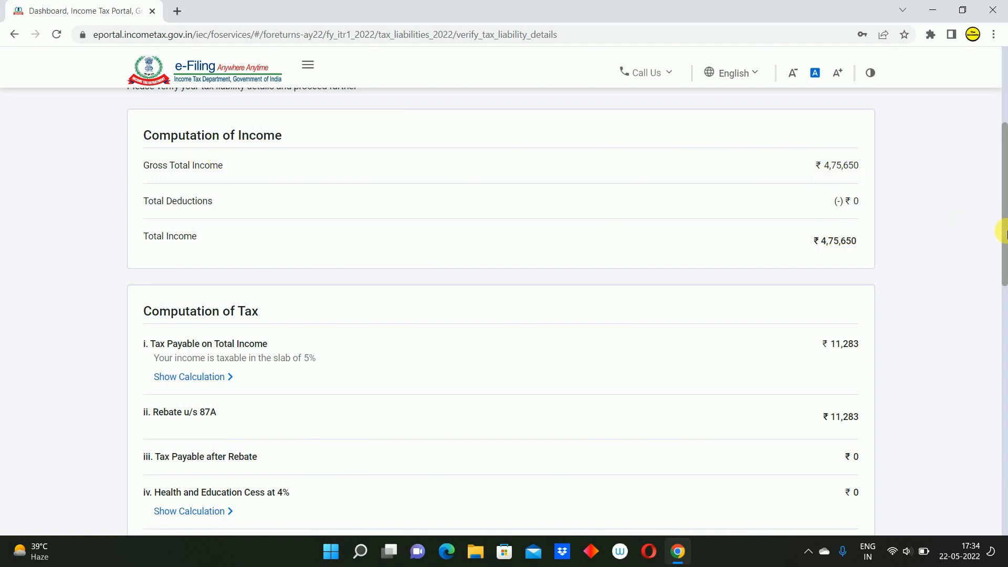
drag(1004, 231, 1004, 270)
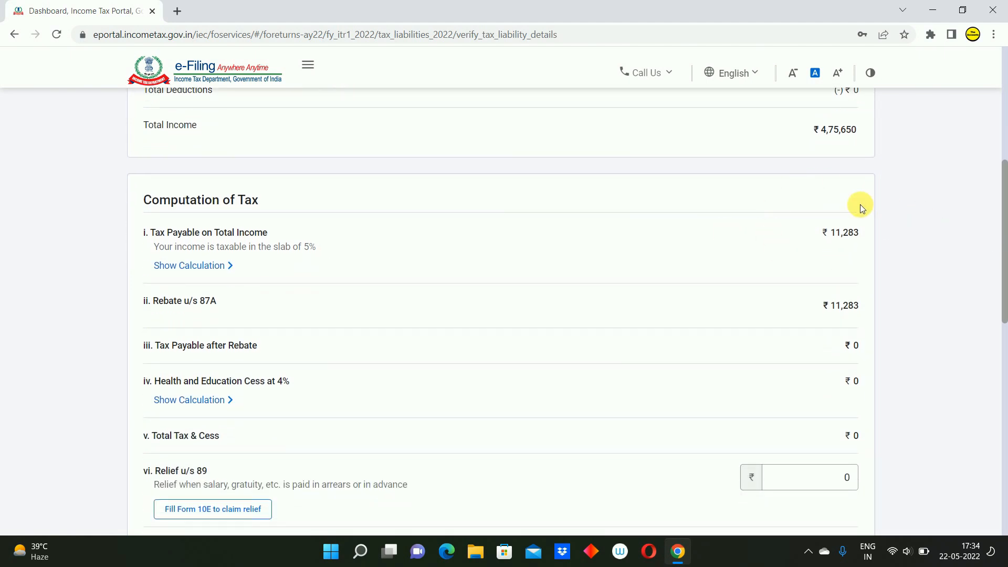
drag(1004, 276, 1003, 285)
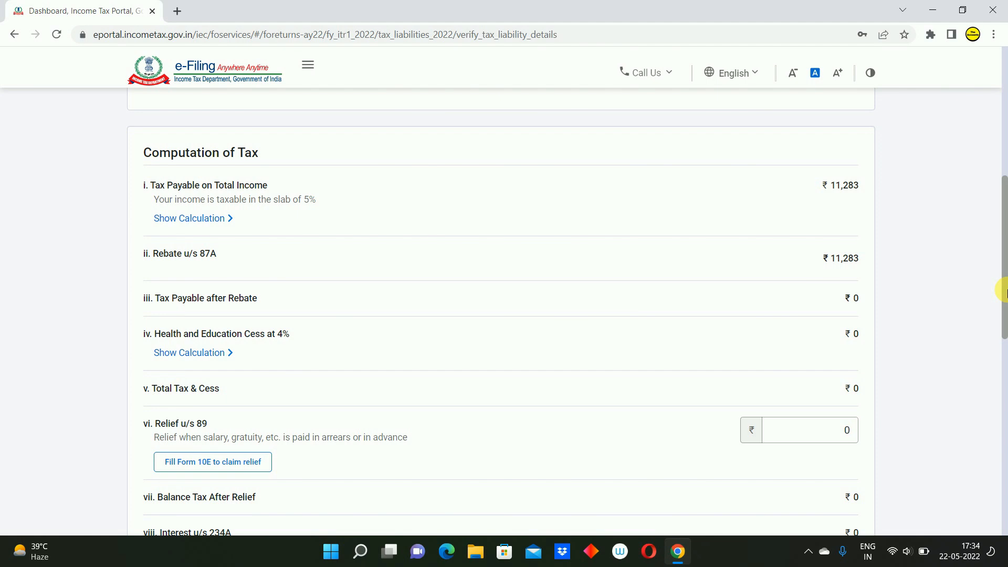
drag(1004, 294, 998, 466)
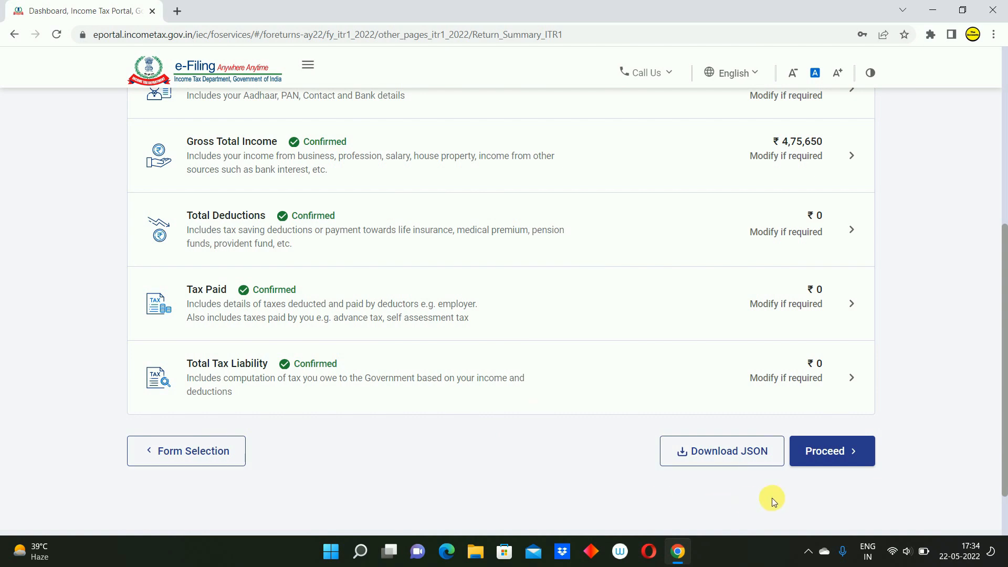
click(841, 464)
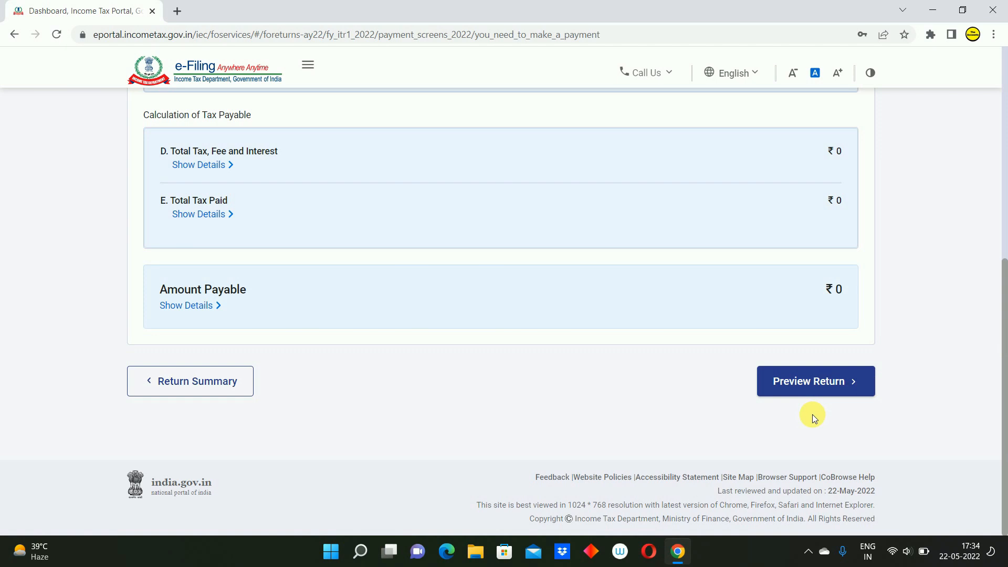
click(788, 383)
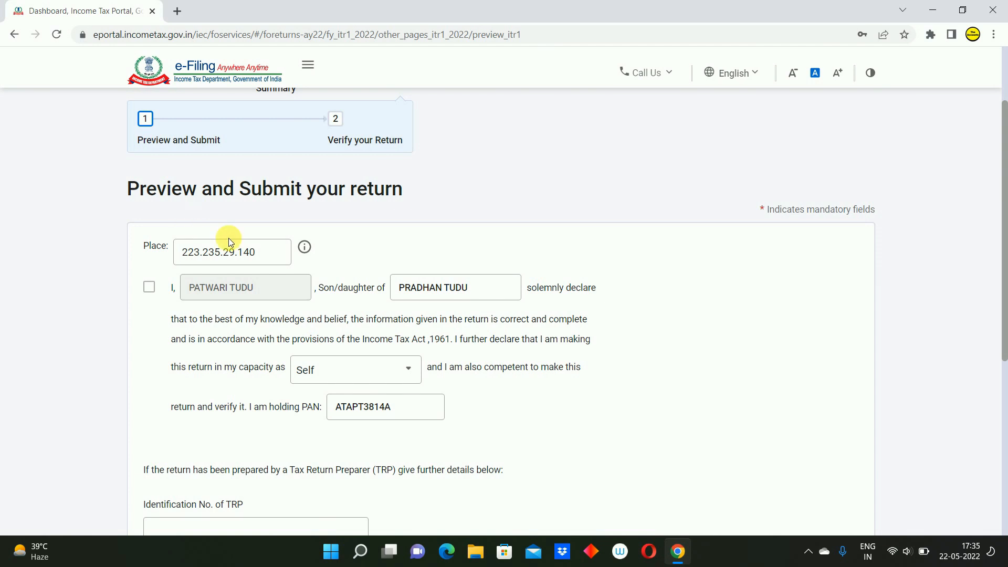
Step: Accept the declaration with the filing capacity set to Self, leave the tax return preparer details empty, and proceed to the return preview
click(194, 253)
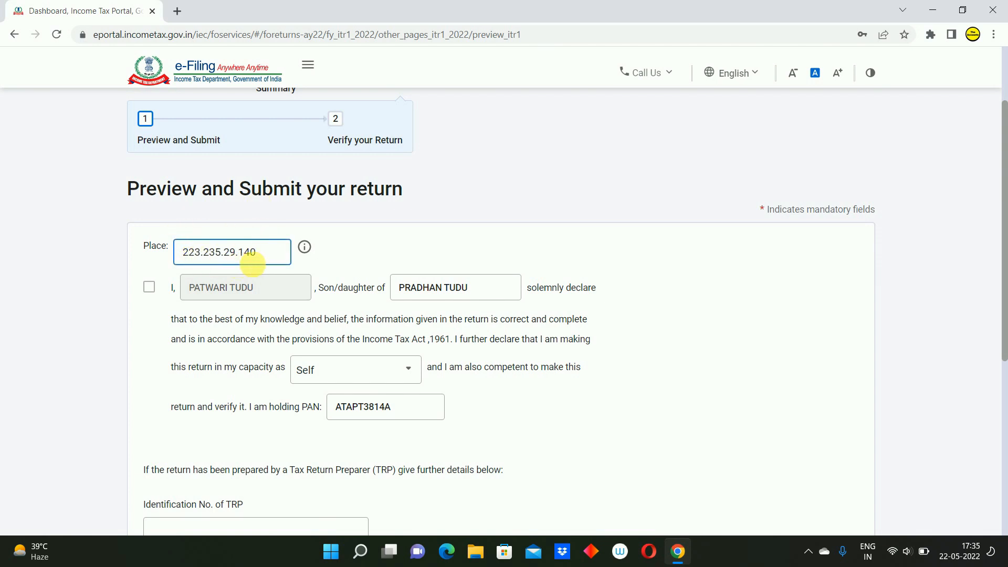
click(309, 249)
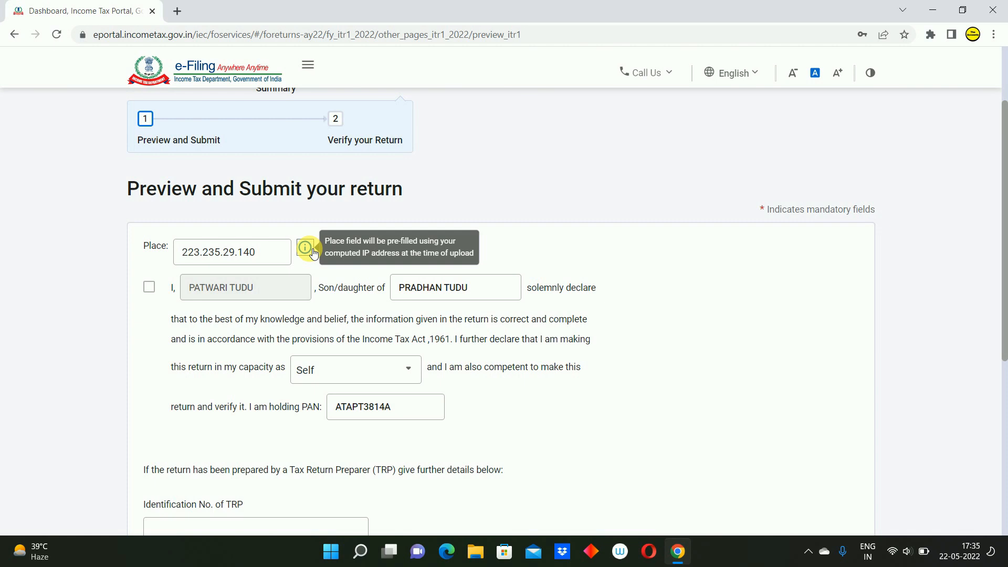
click(151, 290)
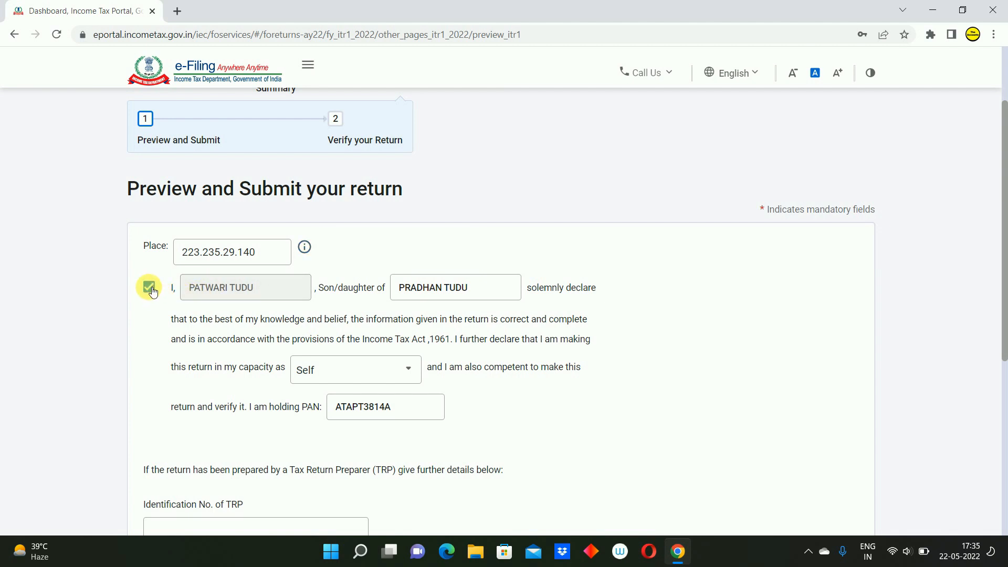
click(412, 374)
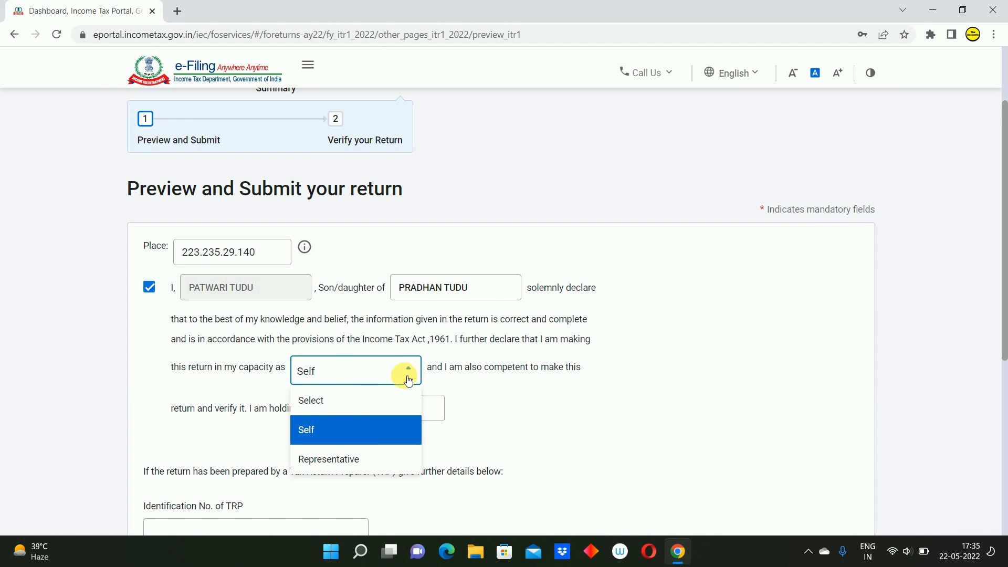
click(342, 430)
click(620, 373)
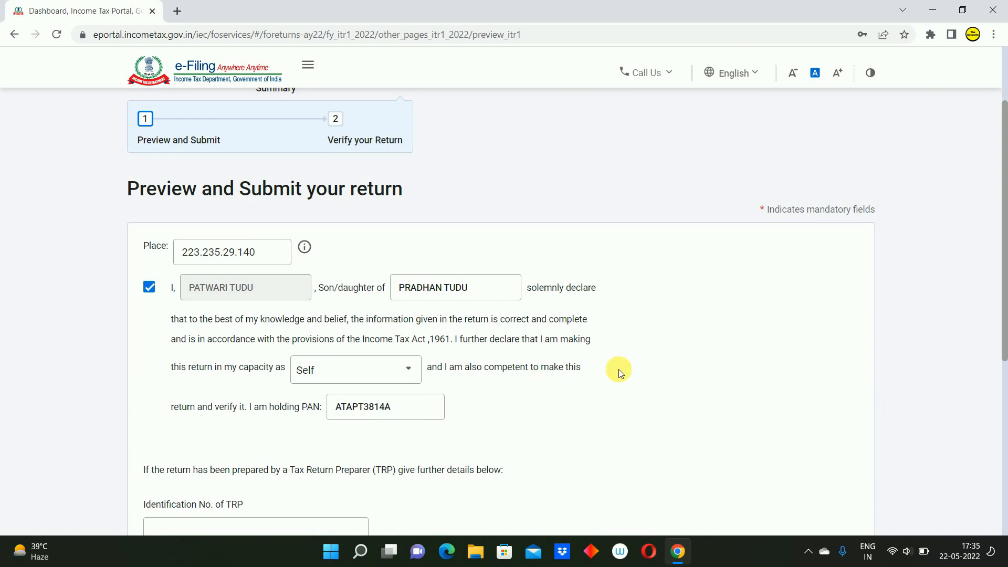
drag(1002, 266, 1004, 383)
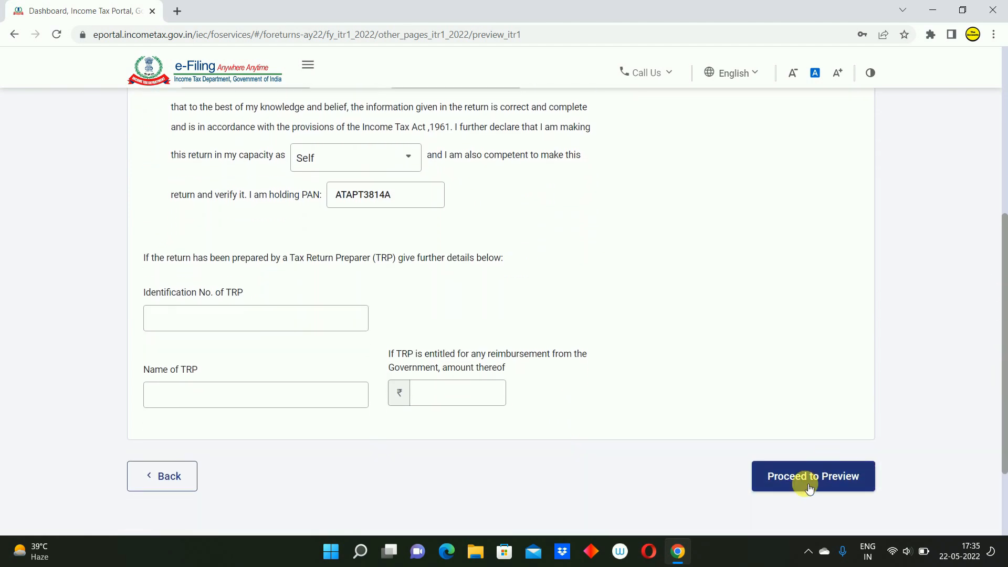
click(842, 482)
Step: Review the return preview through to its end, validate the return and proceed to verification
drag(1005, 89, 995, 528)
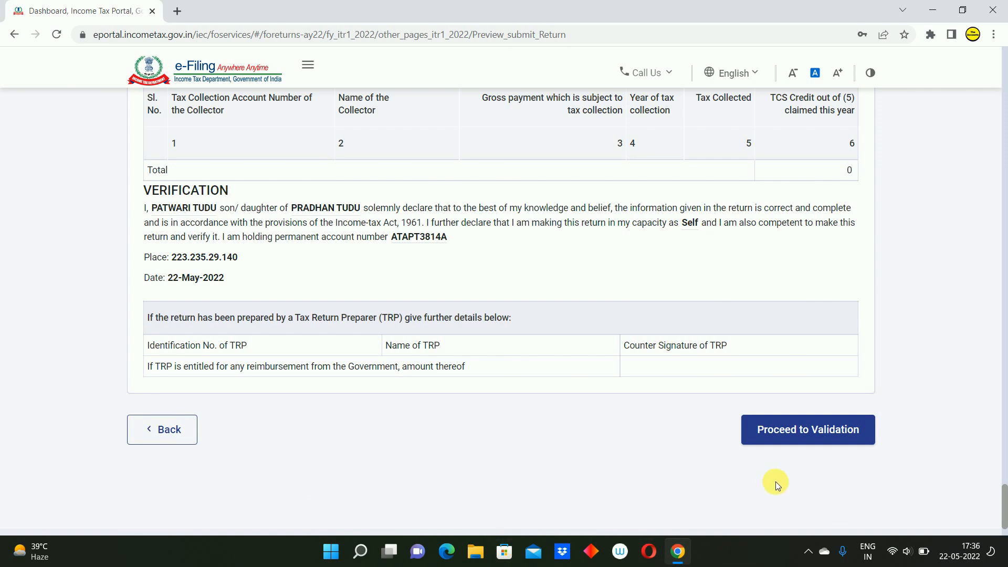
click(841, 432)
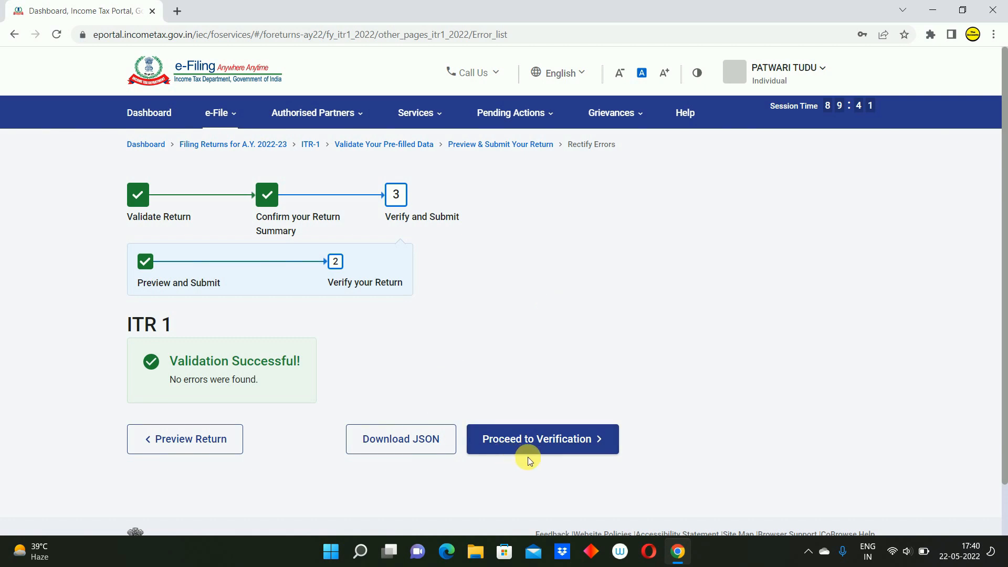
click(608, 452)
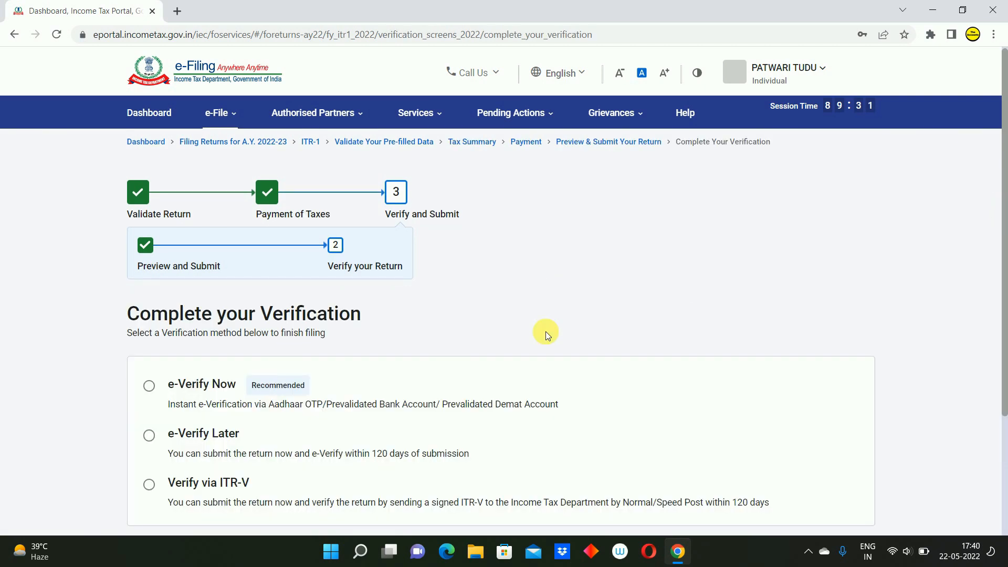
Step: Choose Verify via ITR-V as the verification method and confirm the submission of the return
drag(1004, 276, 1003, 325)
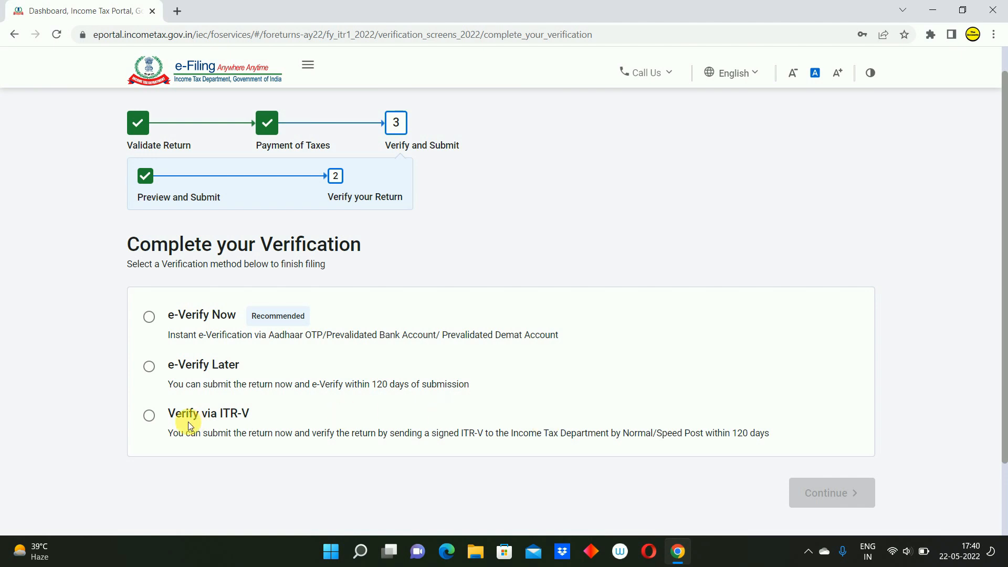
click(149, 416)
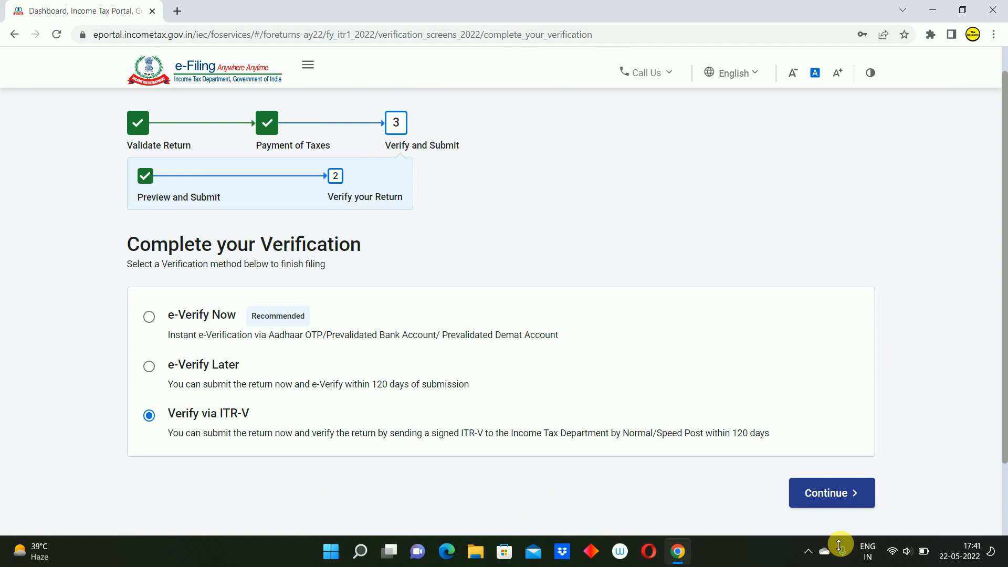
click(844, 504)
click(641, 338)
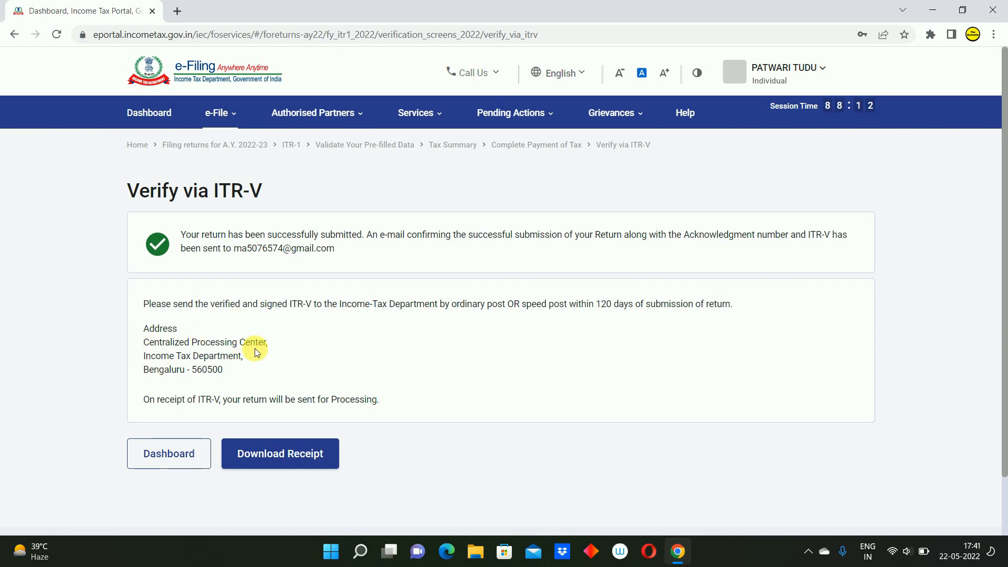
Step: Download the ITR-V receipt and look through the verification form and its posting instructions
click(281, 466)
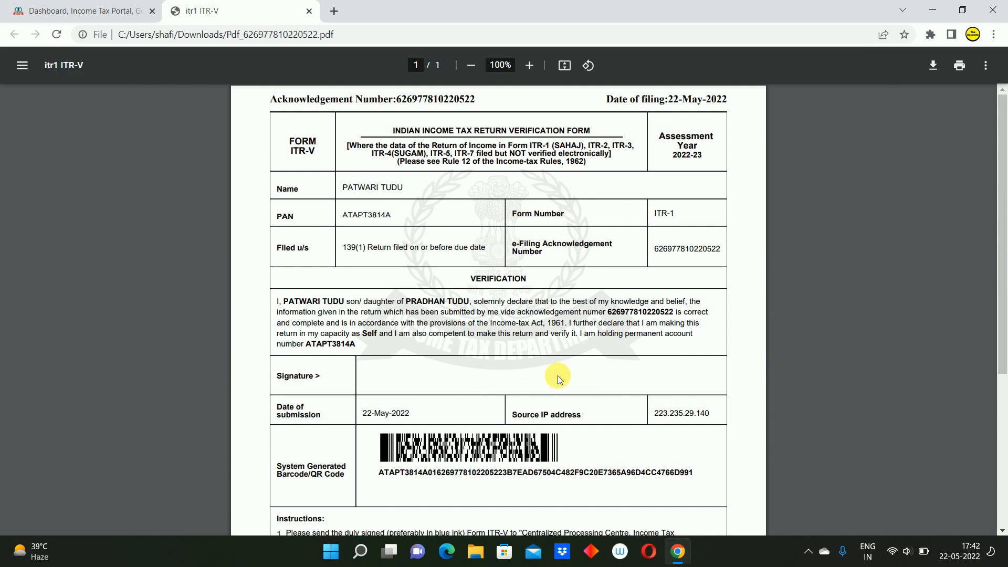
scroll(988, 267, down, 2)
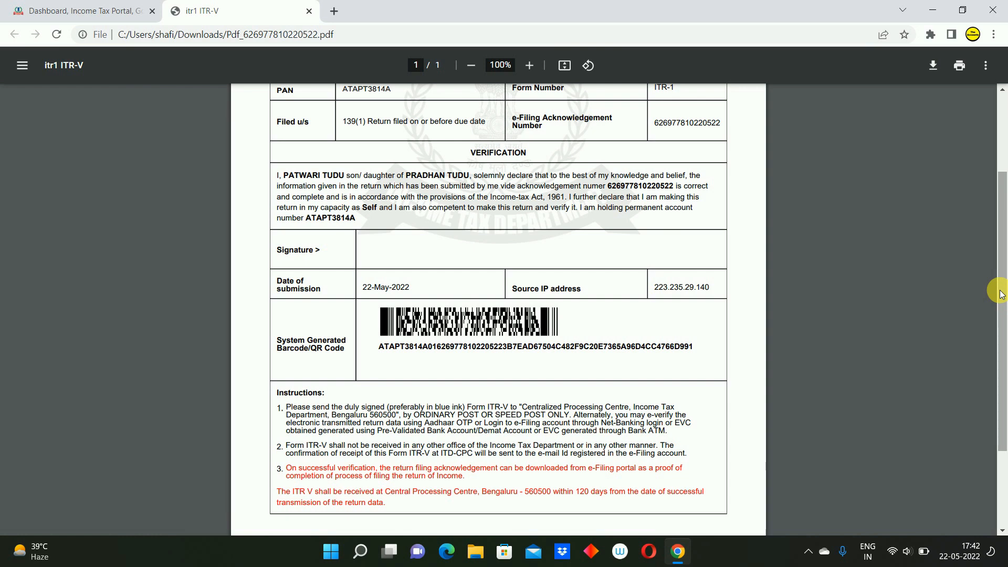
drag(1001, 294, 1002, 217)
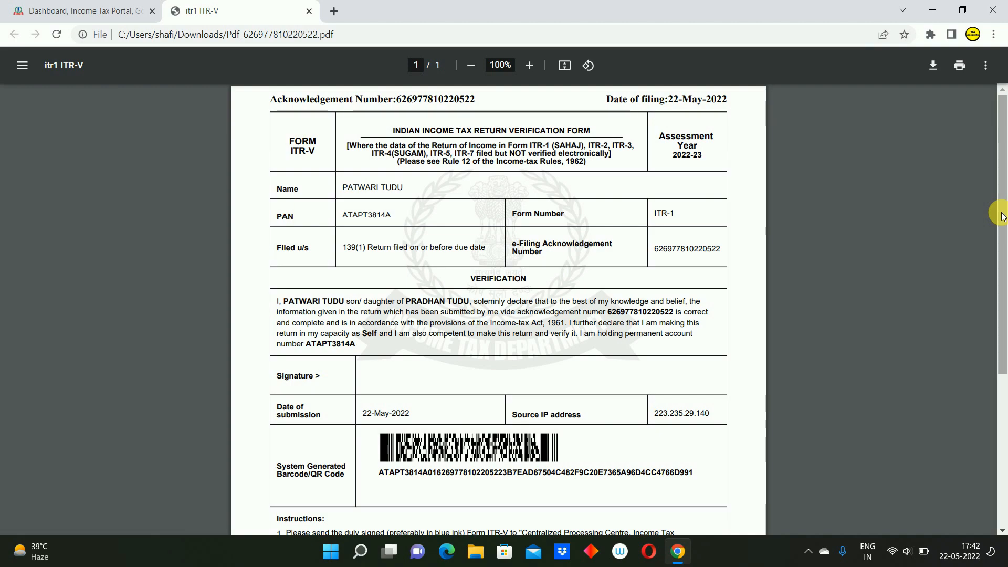